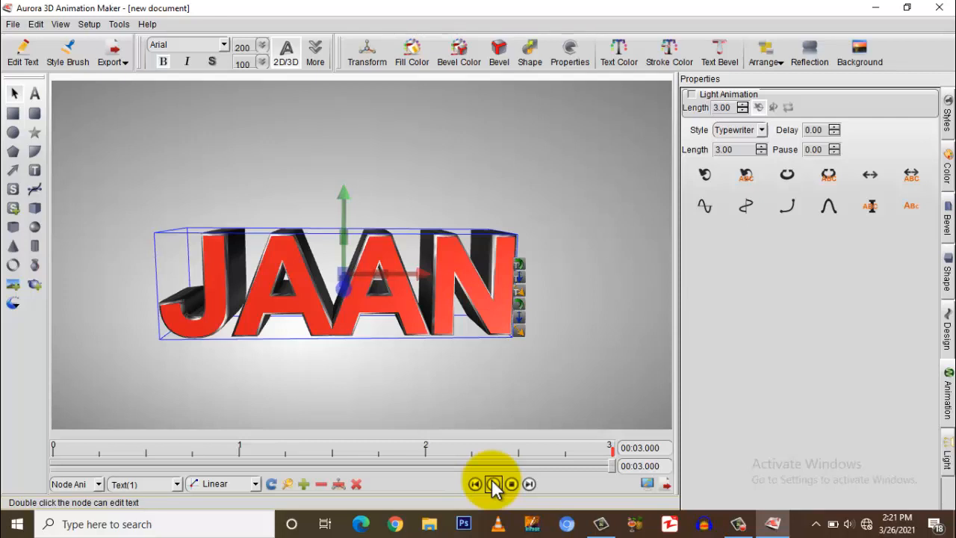
Step: Edit the JAAN text node so that only the letter J remains
right_click(454, 301)
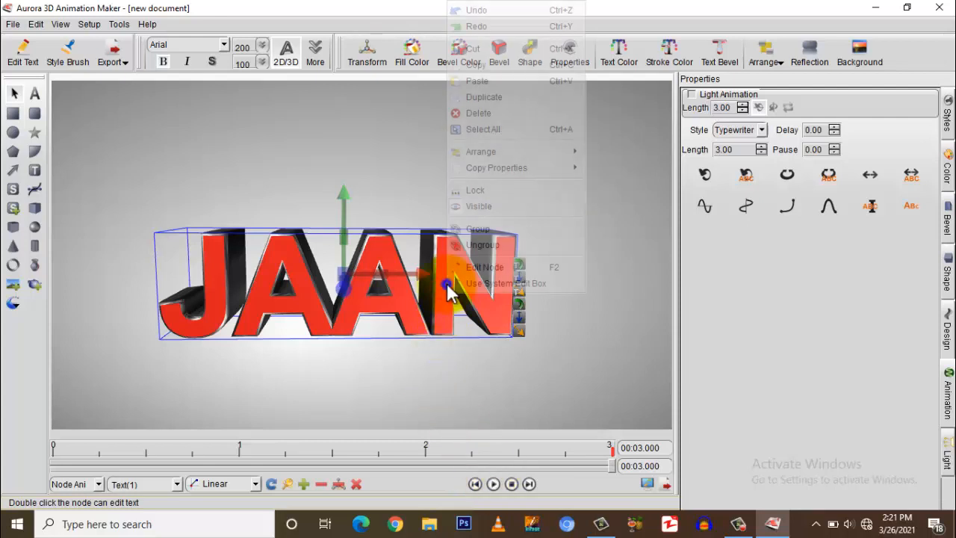
left_click(478, 266)
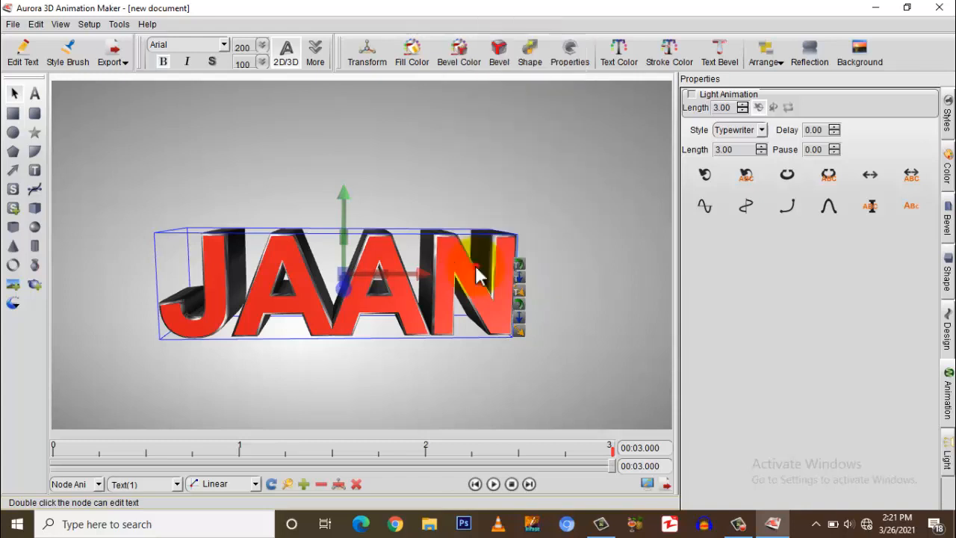
left_click_drag(229, 265, 565, 267)
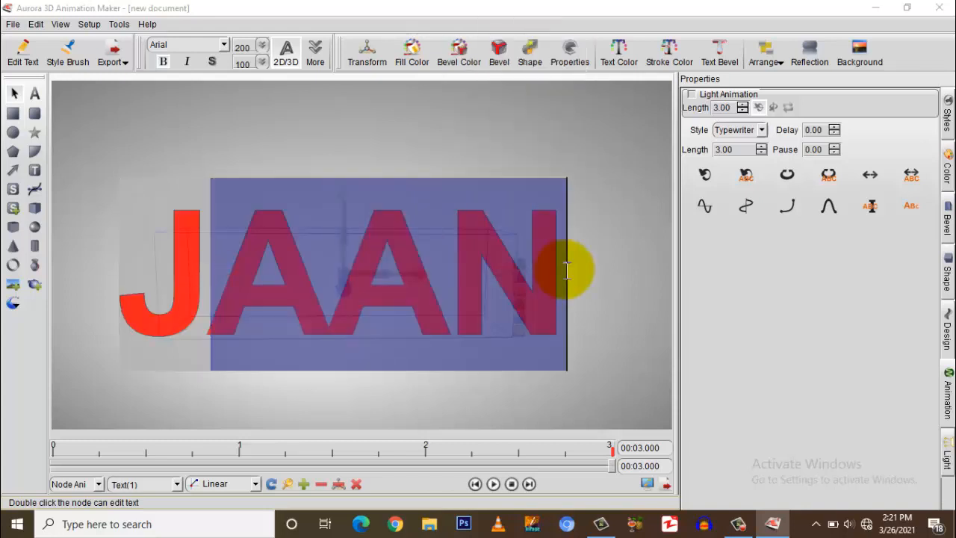
key("Delete")
left_click(588, 263)
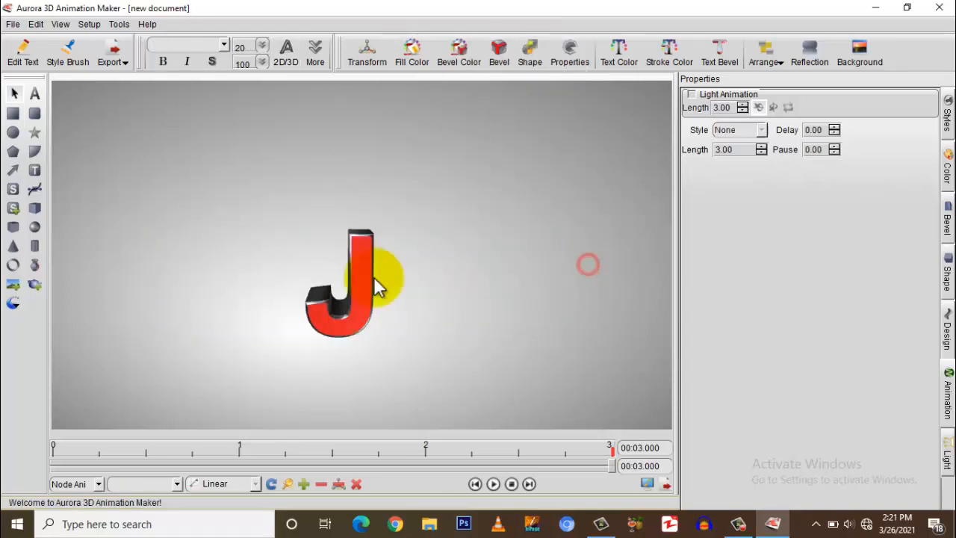
Step: Duplicate the J, place the copy to its right, and change the copy's text to A
left_click(361, 286)
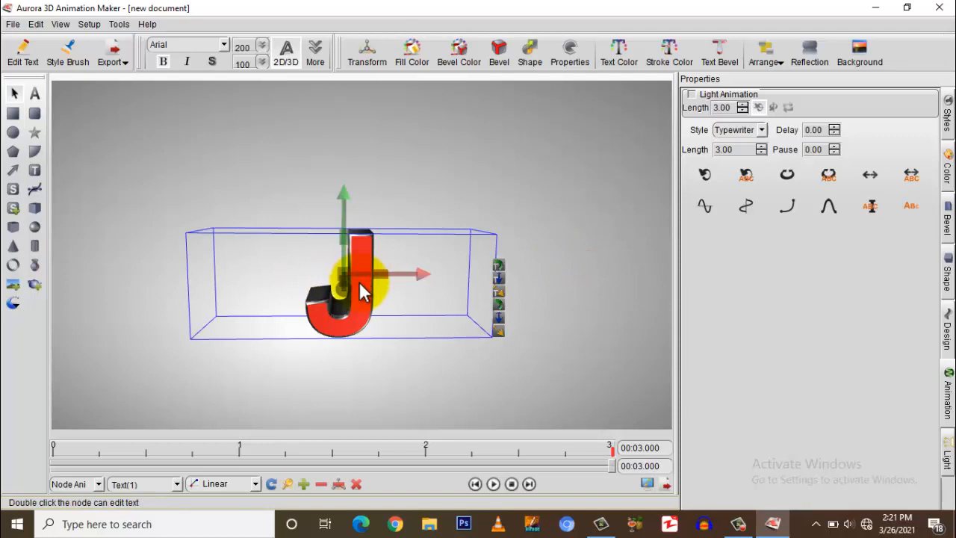
right_click(360, 291)
left_click(388, 97)
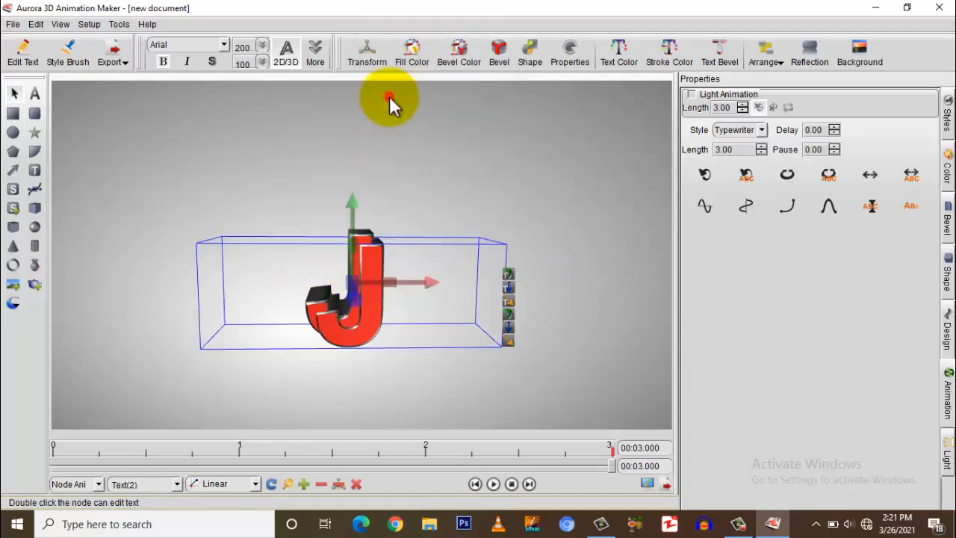
left_click_drag(377, 261, 473, 239)
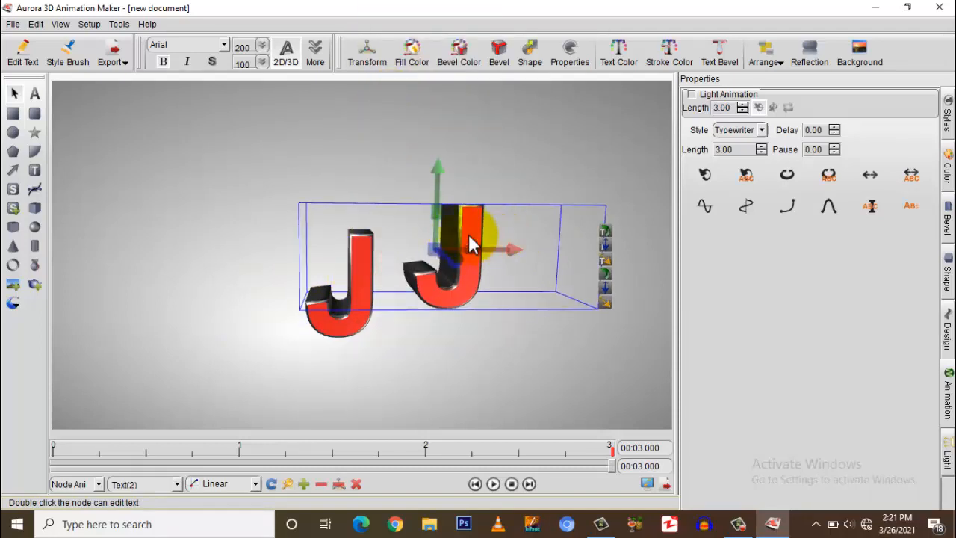
double_click(471, 243)
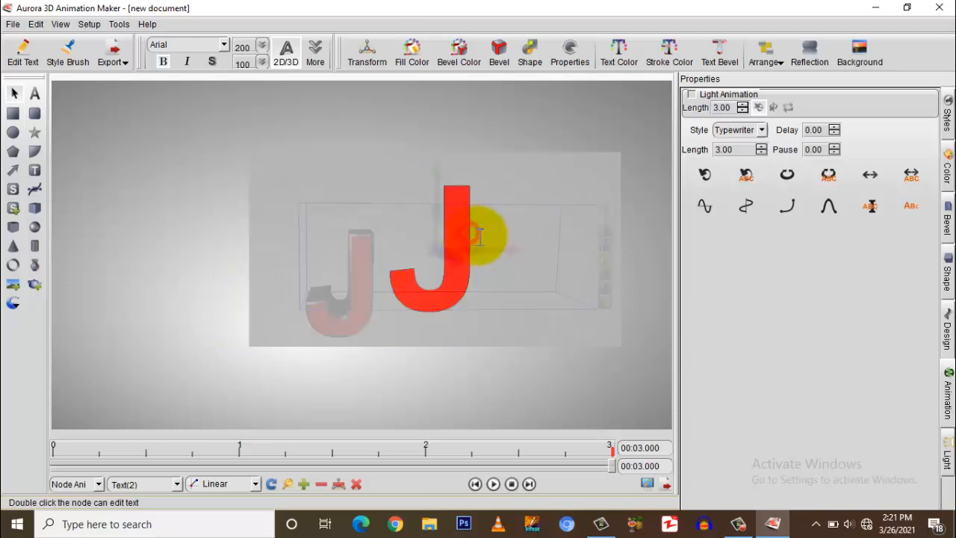
double_click(431, 247)
type("A")
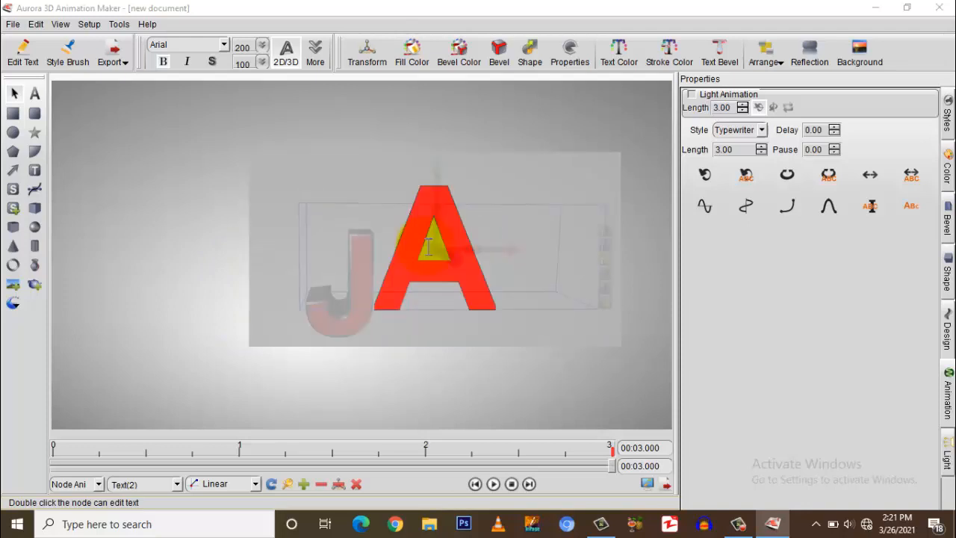
left_click(216, 144)
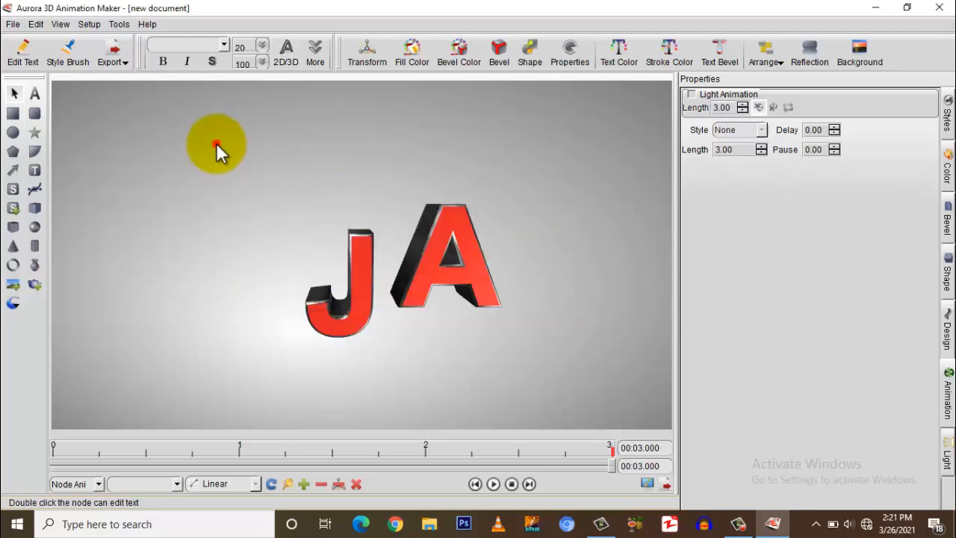
Step: Duplicate the A and place the copy directly to the right of the first A
right_click(453, 223)
key("Escape")
left_click(432, 263)
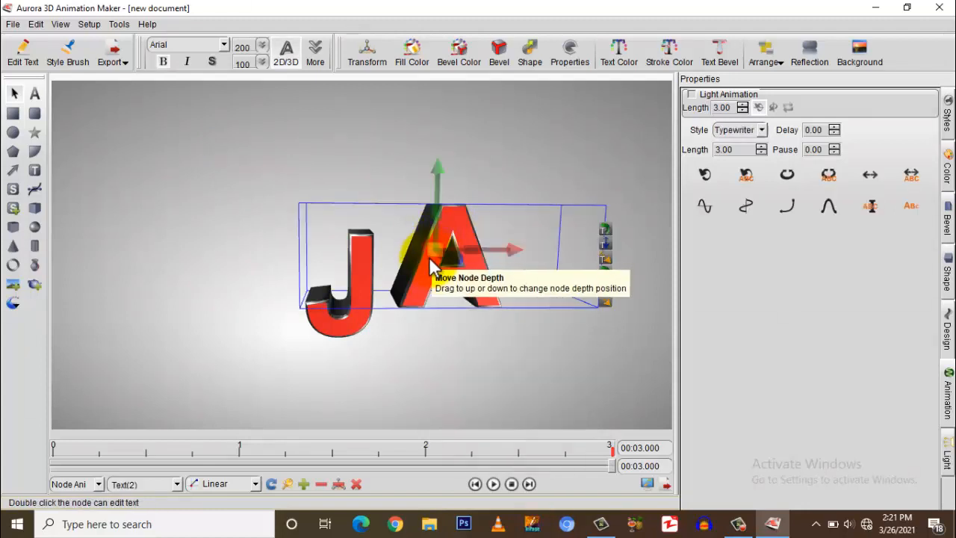
right_click(432, 263)
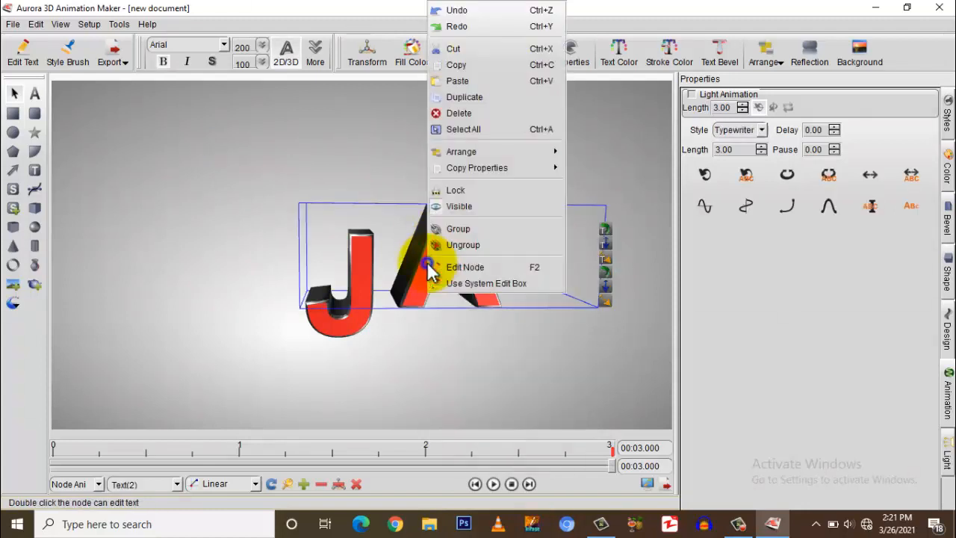
left_click(457, 96)
left_click_drag(490, 247, 553, 237)
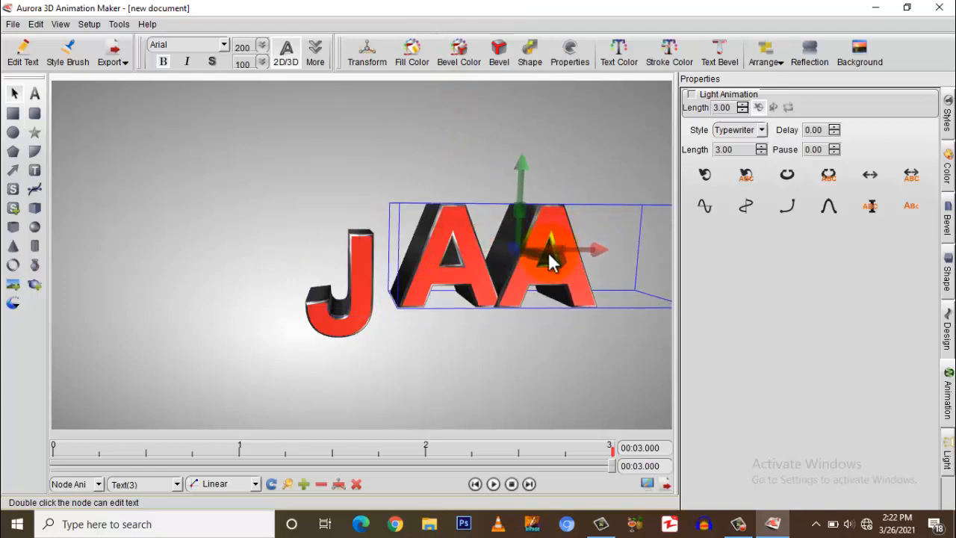
Step: Duplicate the second A, place the copy below the two As, and change its text to N
right_click(546, 220)
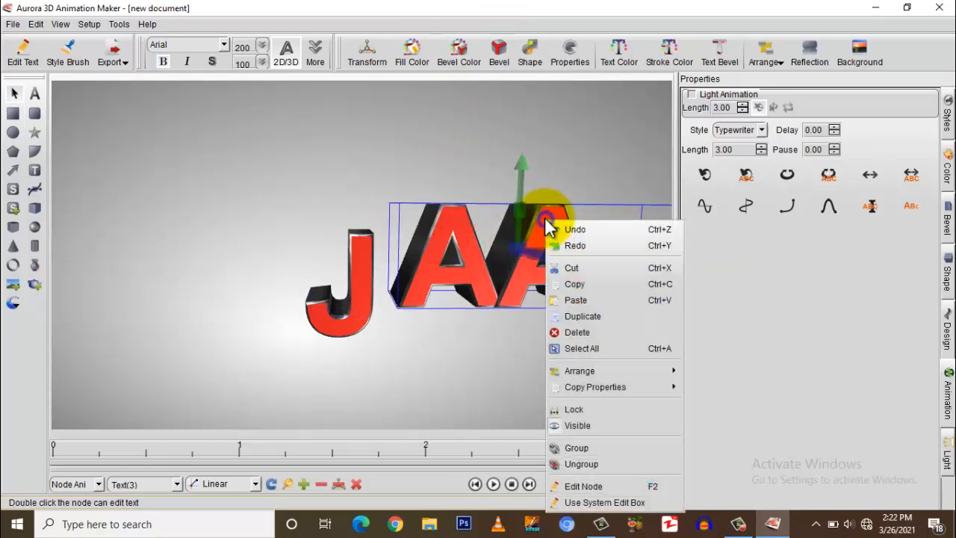
left_click(570, 315)
left_click_drag(540, 306, 538, 381)
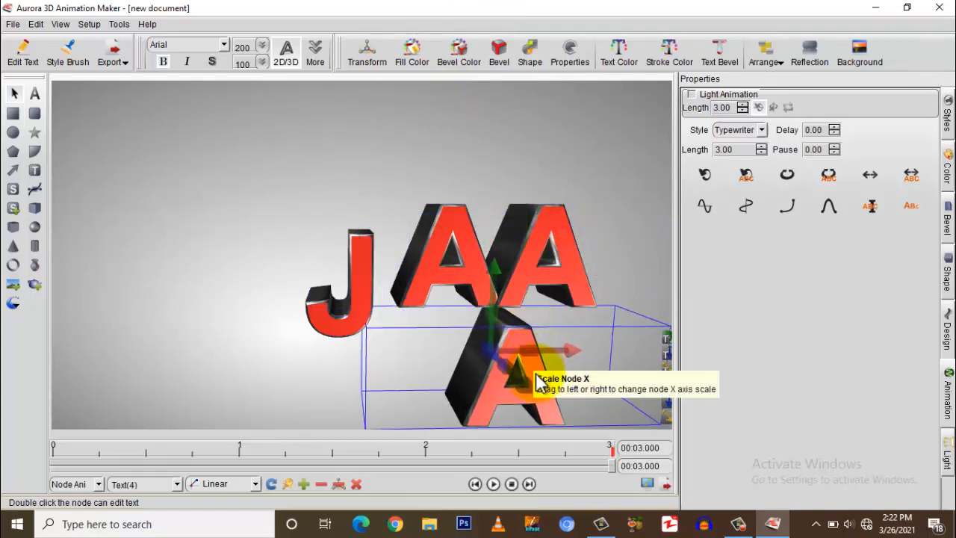
right_click(535, 366)
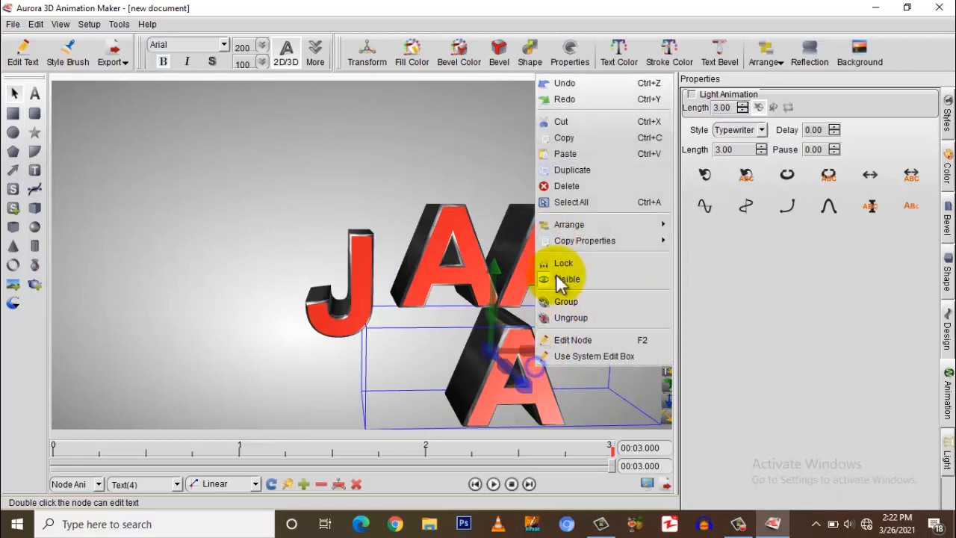
left_click(570, 340)
type("N")
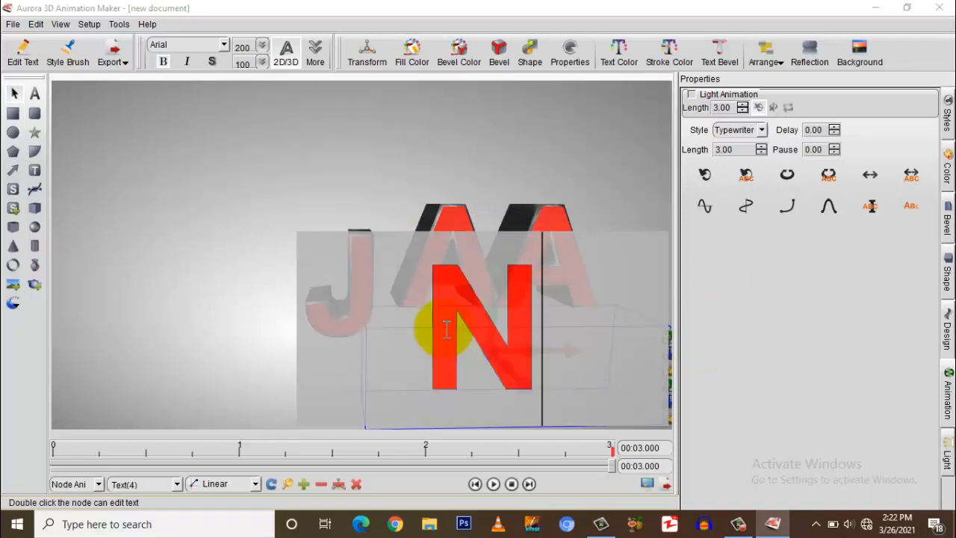
left_click(495, 150)
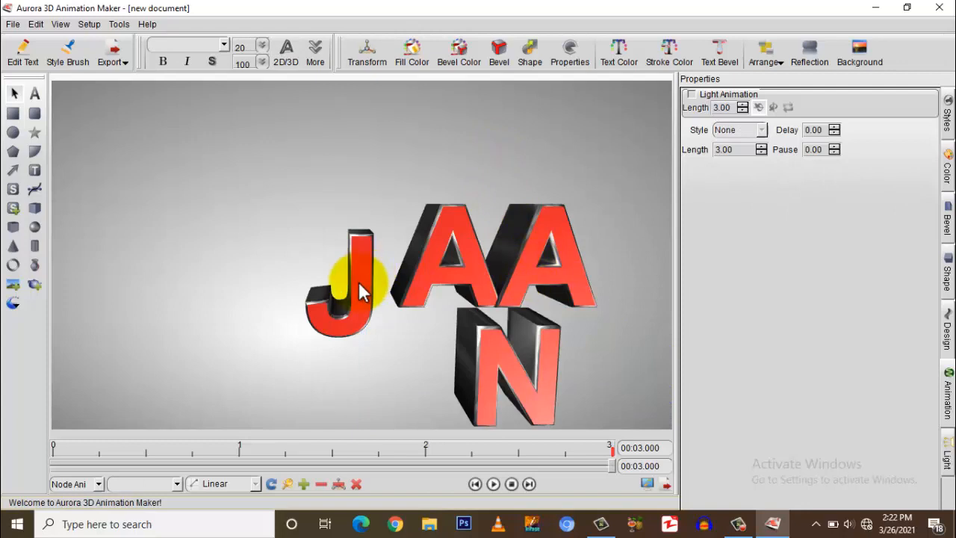
Step: Arrange the four separate letters in one evenly spaced row spelling JAAN
left_click_drag(359, 282, 222, 317)
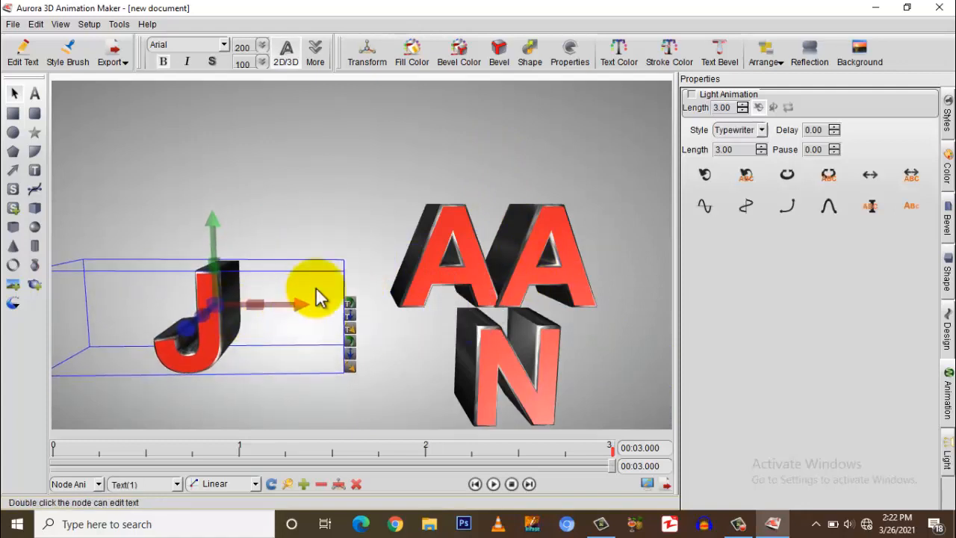
left_click_drag(419, 271, 275, 328)
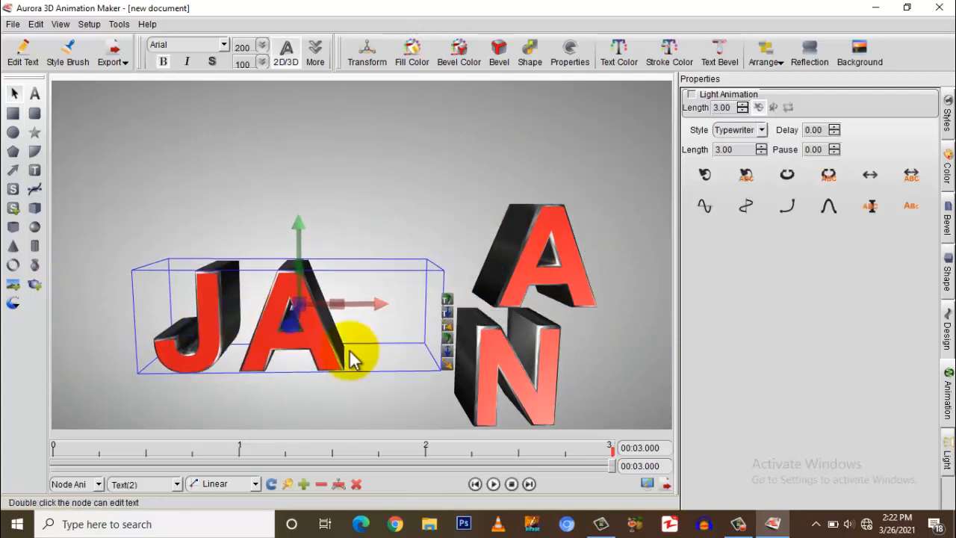
left_click_drag(543, 303, 414, 340)
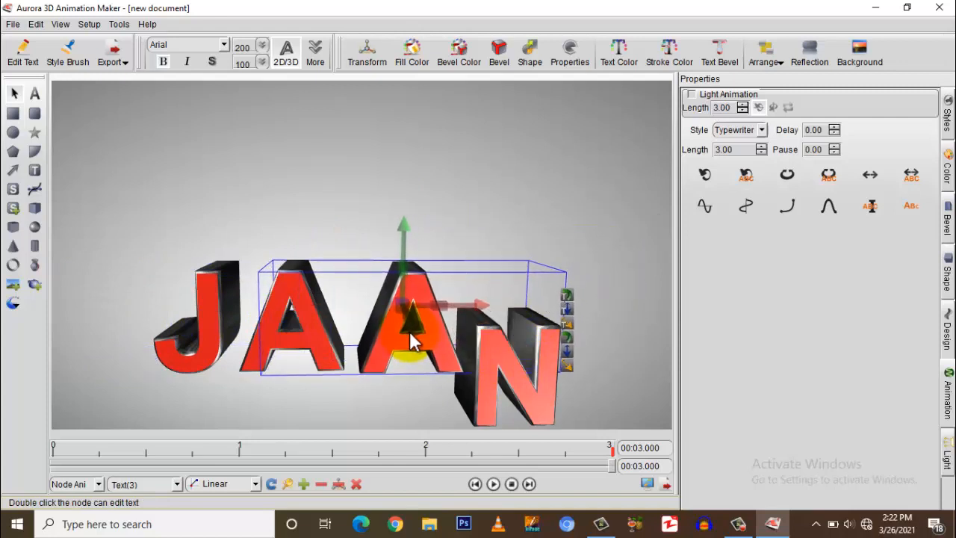
left_click_drag(531, 380, 546, 348)
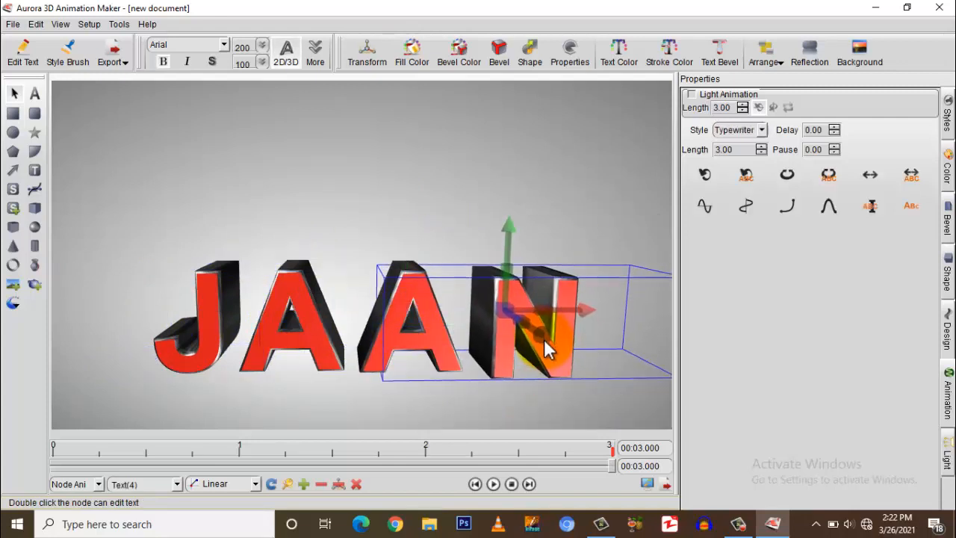
Step: Reduce the text size of the J to about 141 and the second A to about 143, shrink the first A to match, and close the gaps
left_click(208, 334)
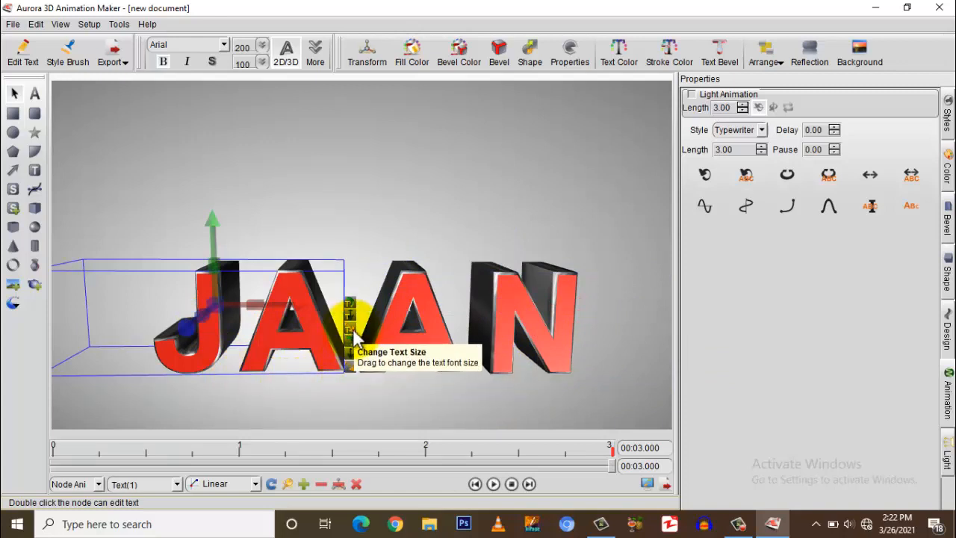
left_click_drag(351, 336, 345, 335)
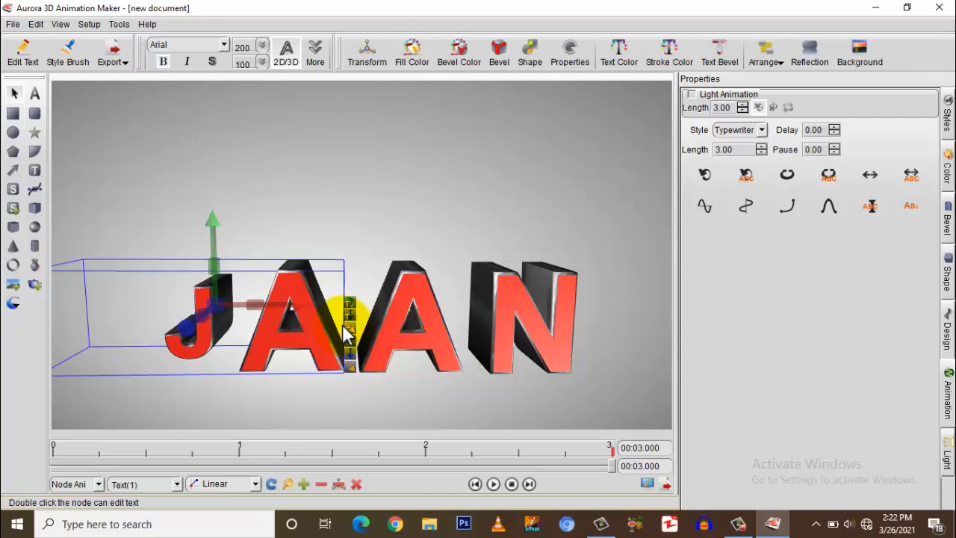
left_click(317, 352)
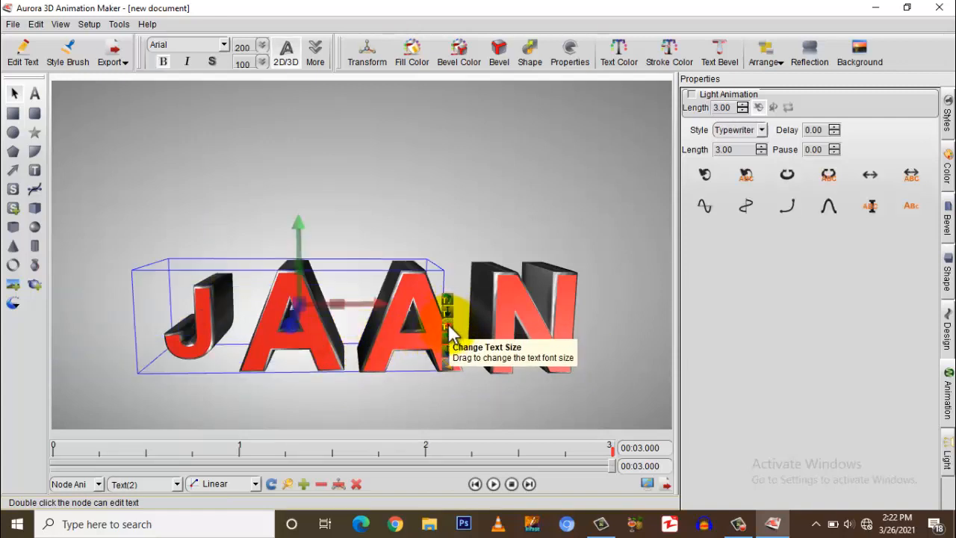
left_click_drag(444, 325, 302, 333)
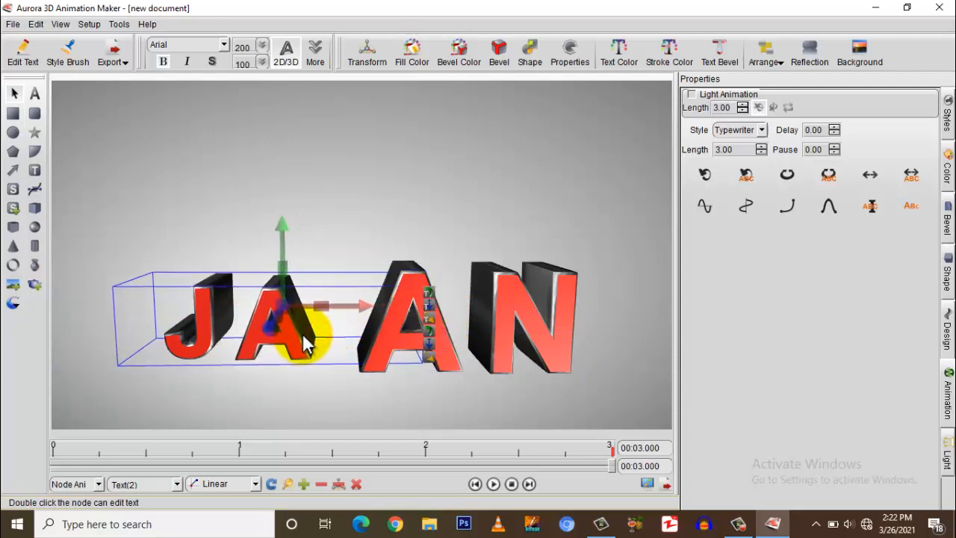
left_click(422, 337)
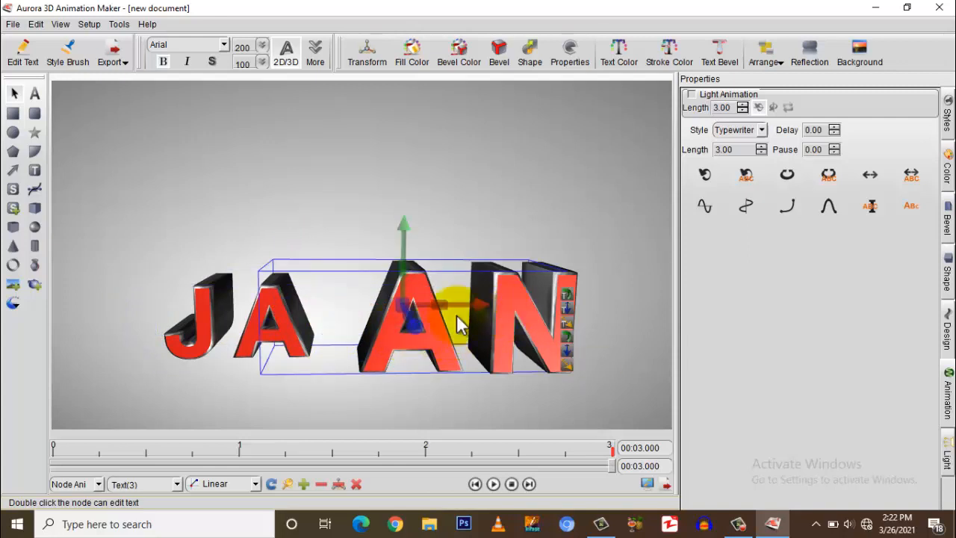
left_click_drag(567, 323, 394, 337)
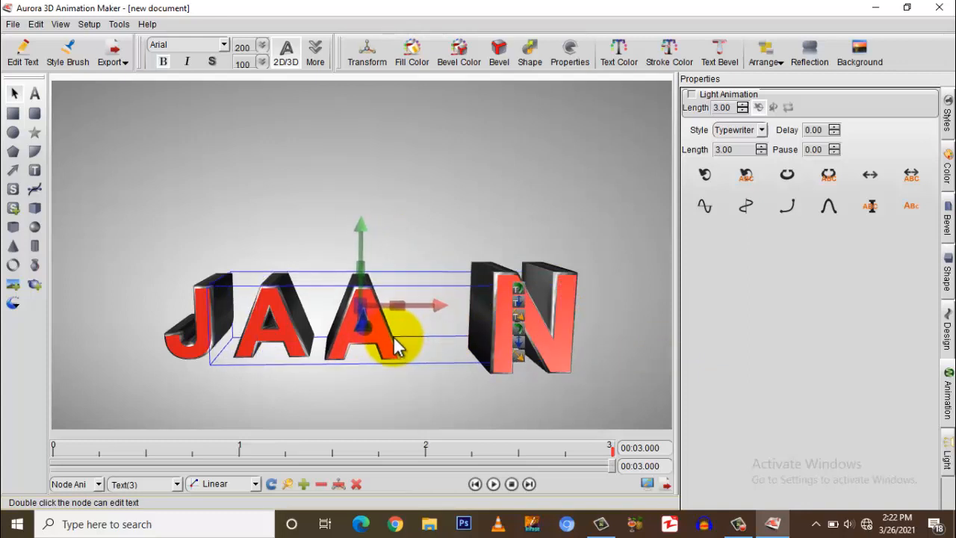
Step: Move the N next to the second A and reduce its text size to match the other letters
left_click(501, 320)
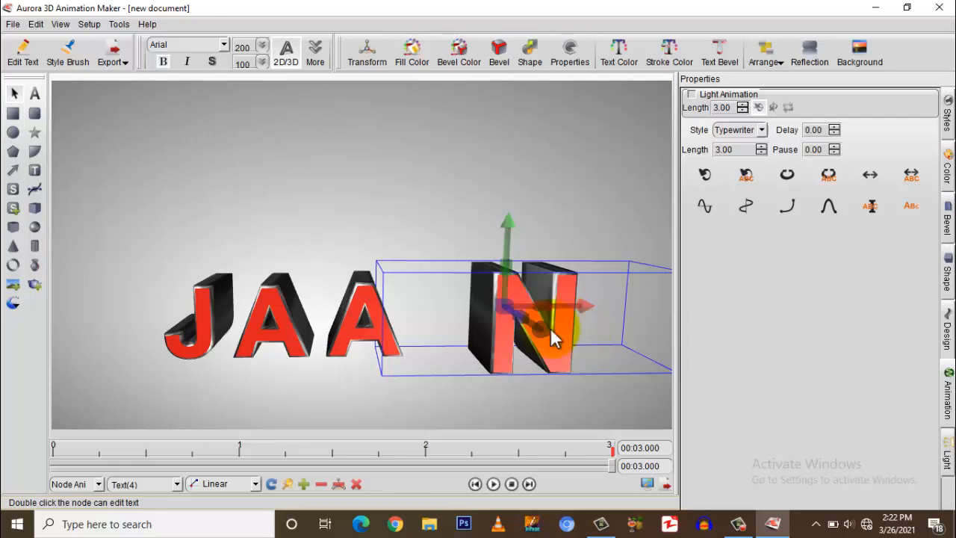
left_click_drag(561, 335, 486, 344)
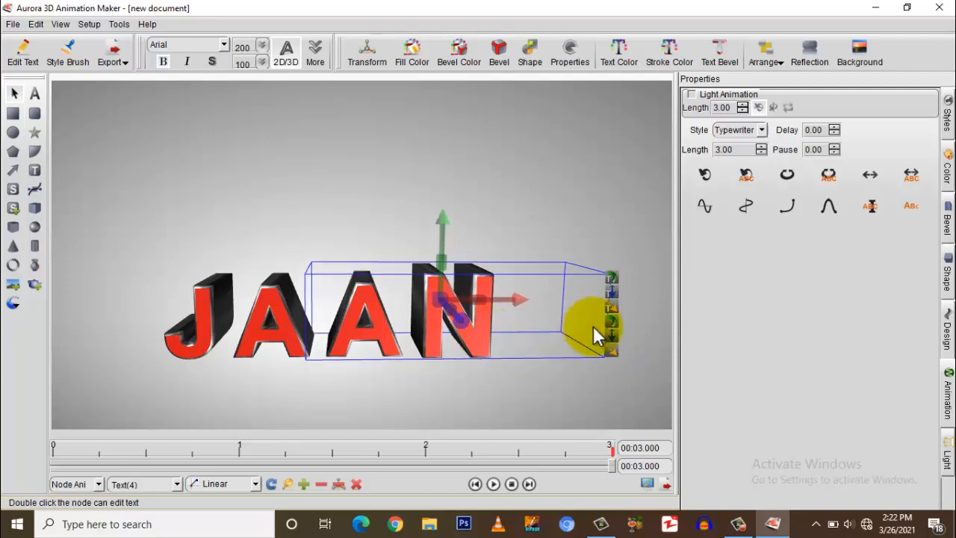
left_click_drag(603, 321, 463, 337)
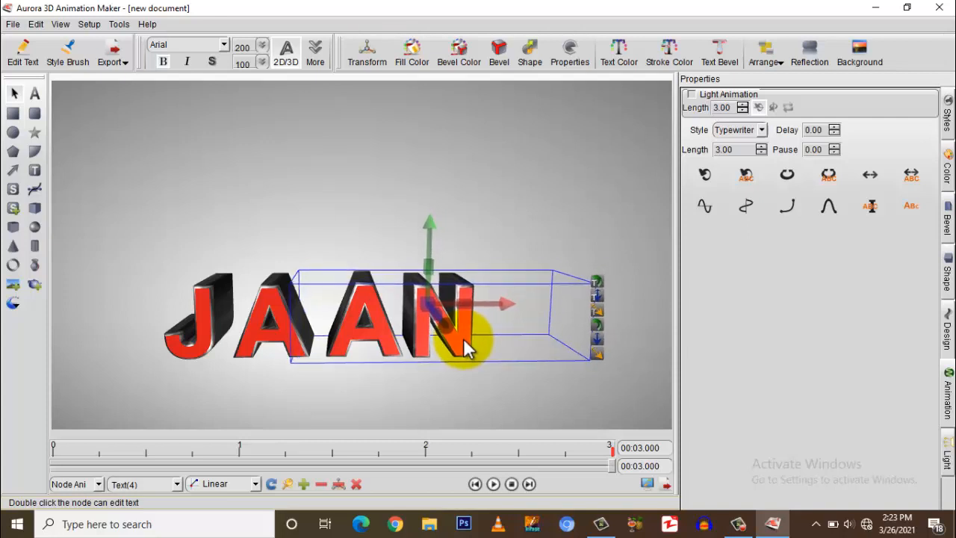
left_click(393, 350)
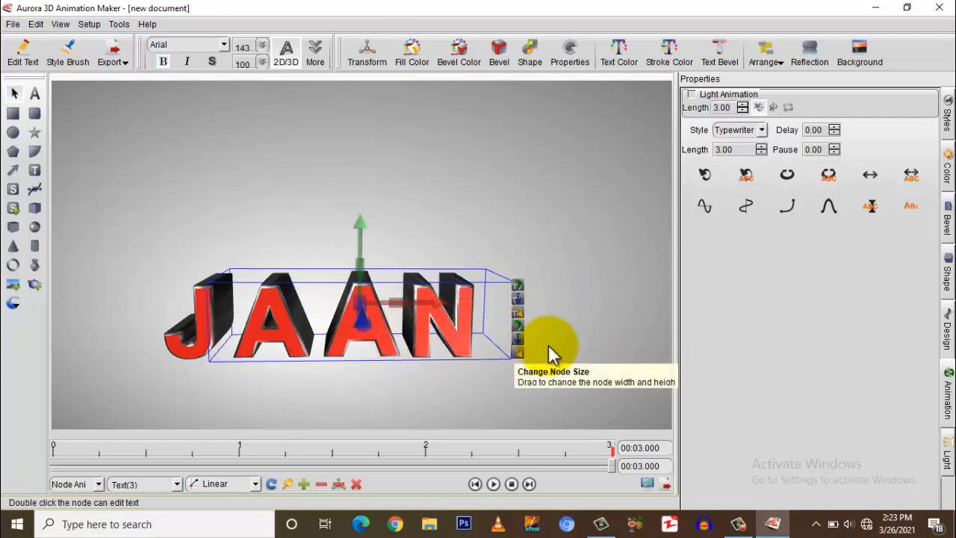
left_click(548, 345)
Step: Set the text color of the J to a slightly different red, RGB 249, 8, 0
left_click(194, 322)
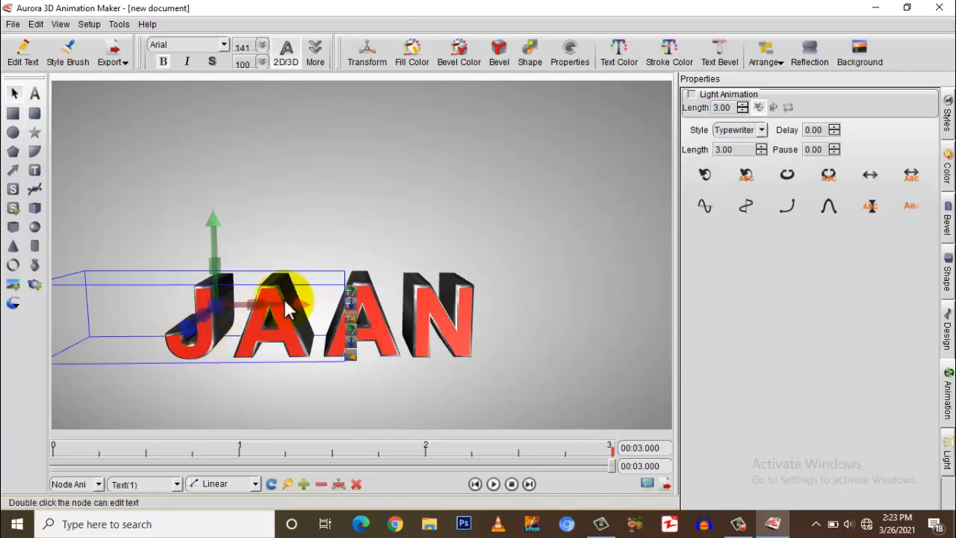
left_click(618, 65)
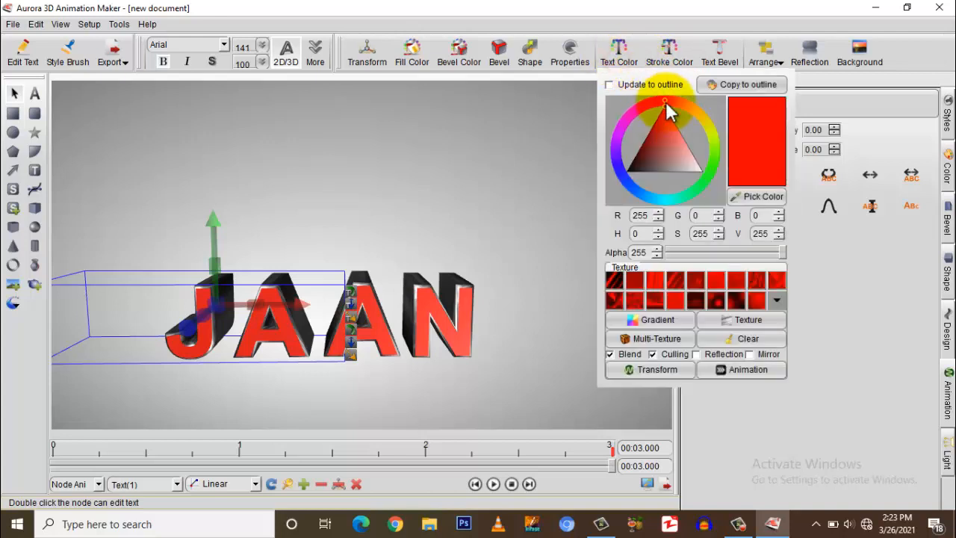
mouse_move(666, 101)
left_mouse_down()
mouse_move(670, 138)
mouse_move(669, 105)
mouse_move(679, 99)
mouse_move(708, 133)
mouse_move(682, 85)
mouse_move(714, 128)
mouse_move(695, 97)
mouse_move(672, 85)
left_mouse_up()
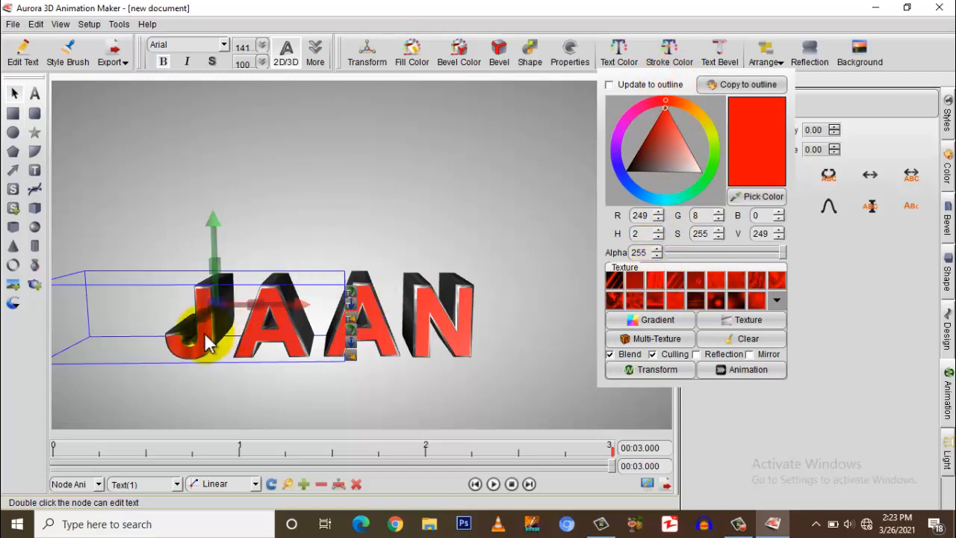
Step: Check the text color settings of the first A, the second A and the N
left_click(299, 336)
left_click(618, 59)
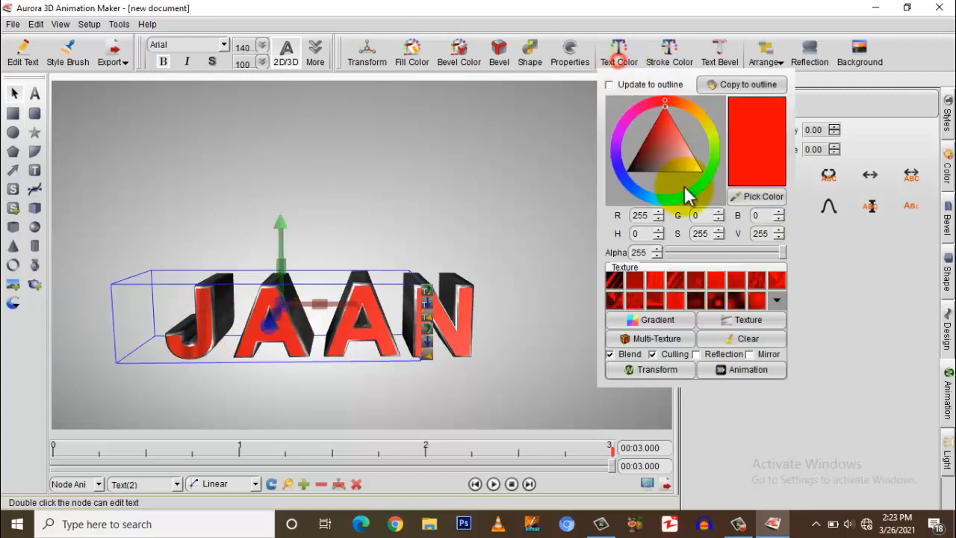
left_click(358, 320)
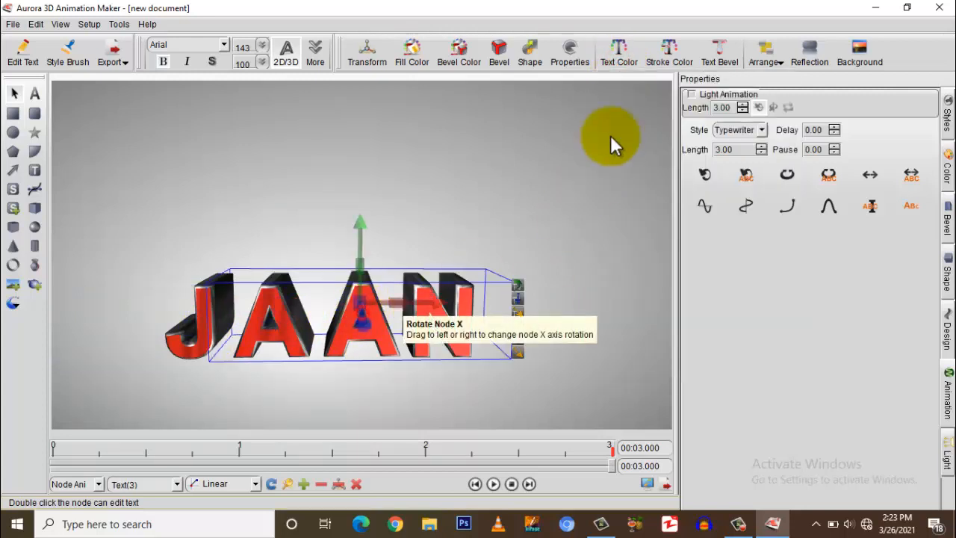
left_click(614, 60)
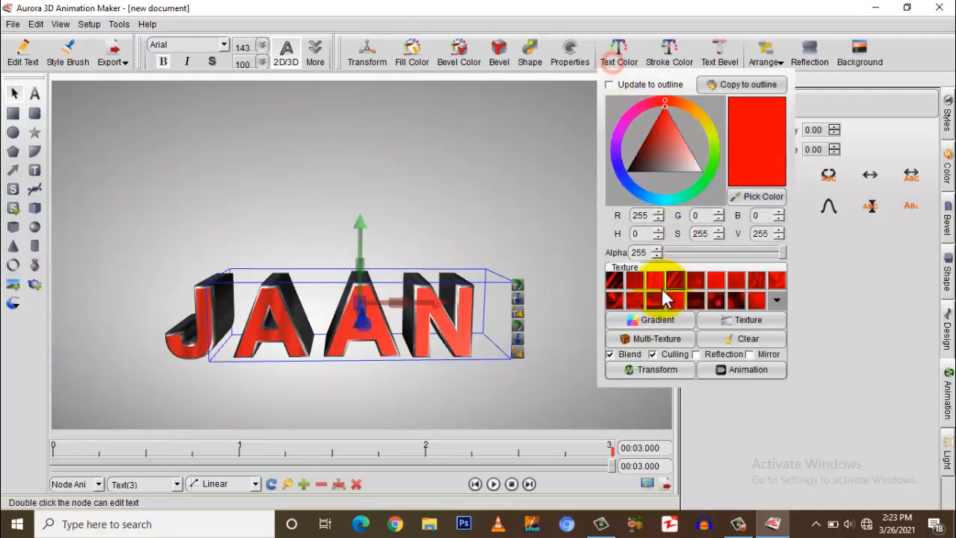
left_click(466, 320)
left_click(620, 66)
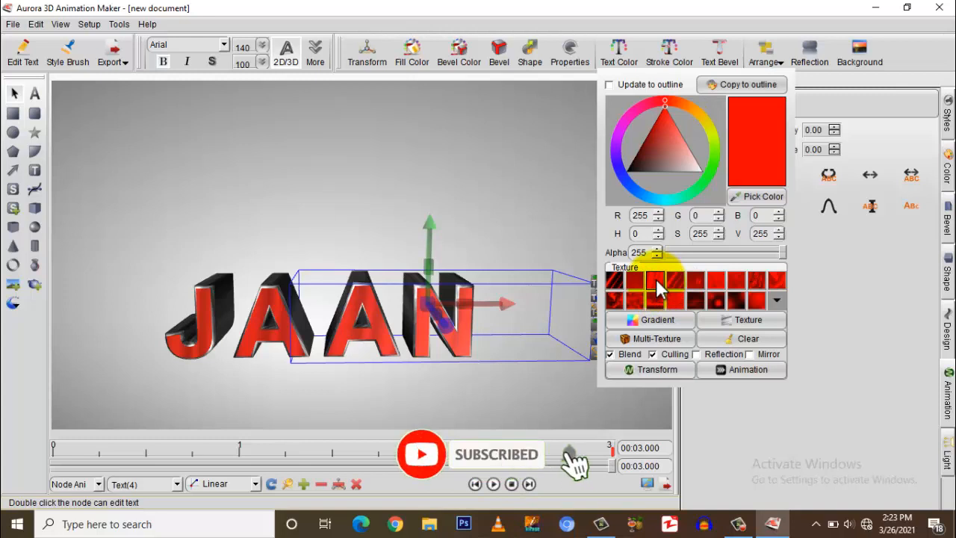
Step: Set the hue of the N's stroke color to 5, keeping the stroke white
left_click(675, 66)
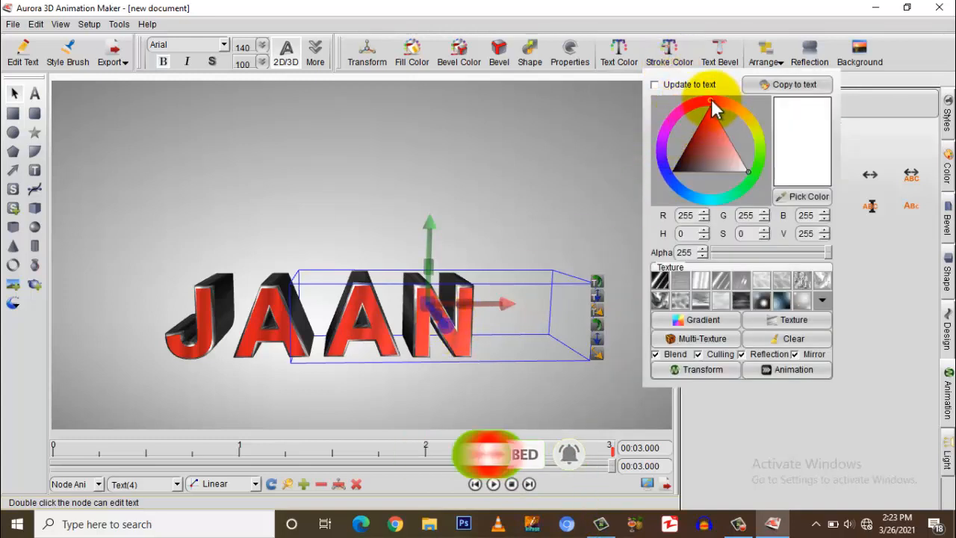
left_click_drag(711, 103, 715, 91)
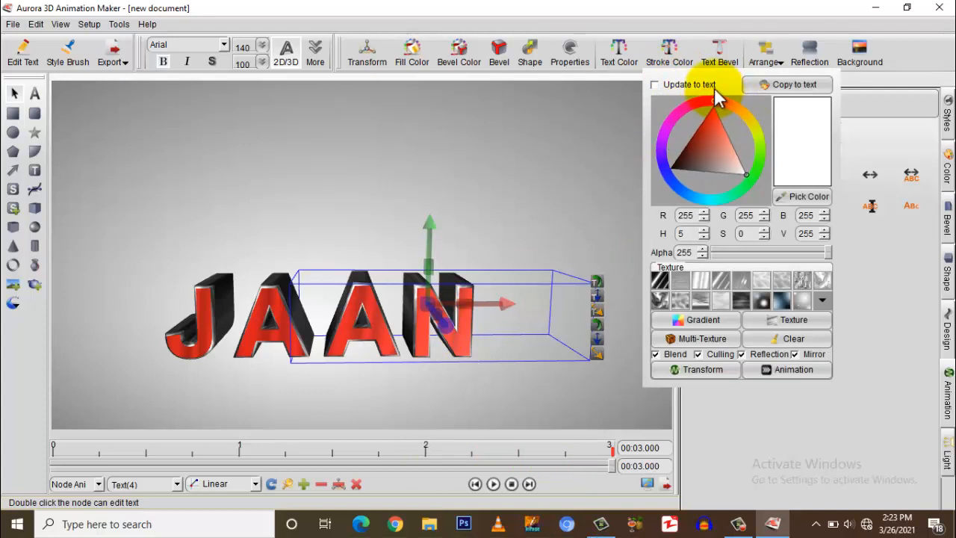
left_click(598, 209)
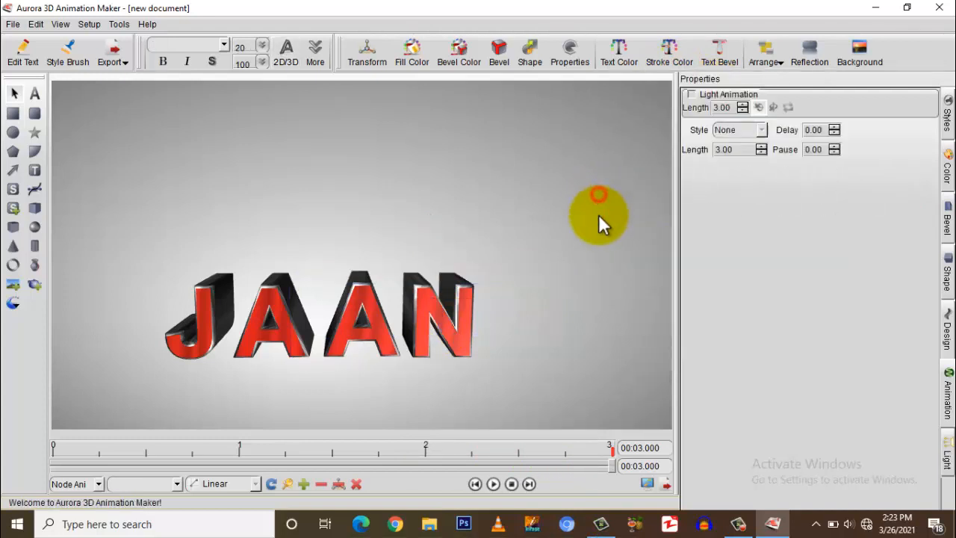
Step: Select all four letters together and move the word JAAN slightly right and down, centering it in the lower part of the canvas
left_click(517, 315)
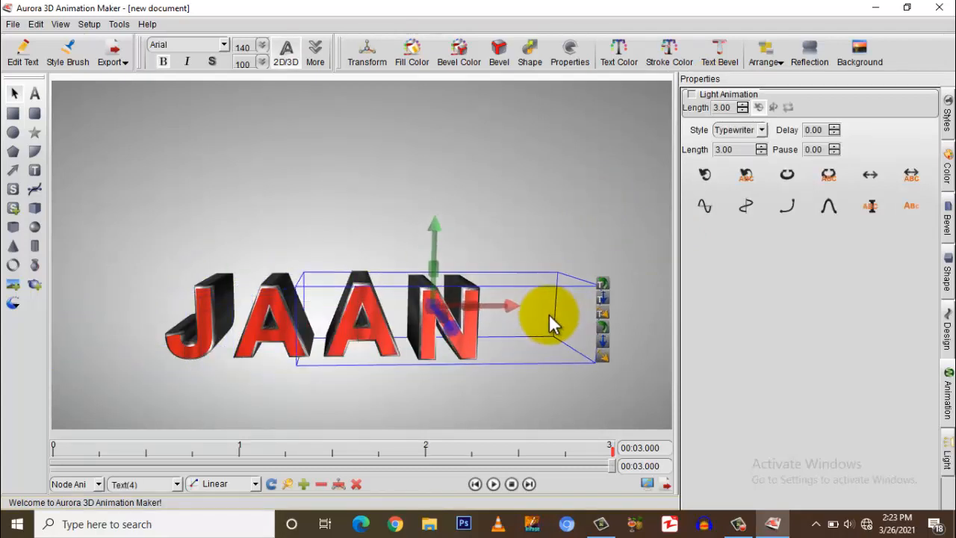
left_click(542, 327)
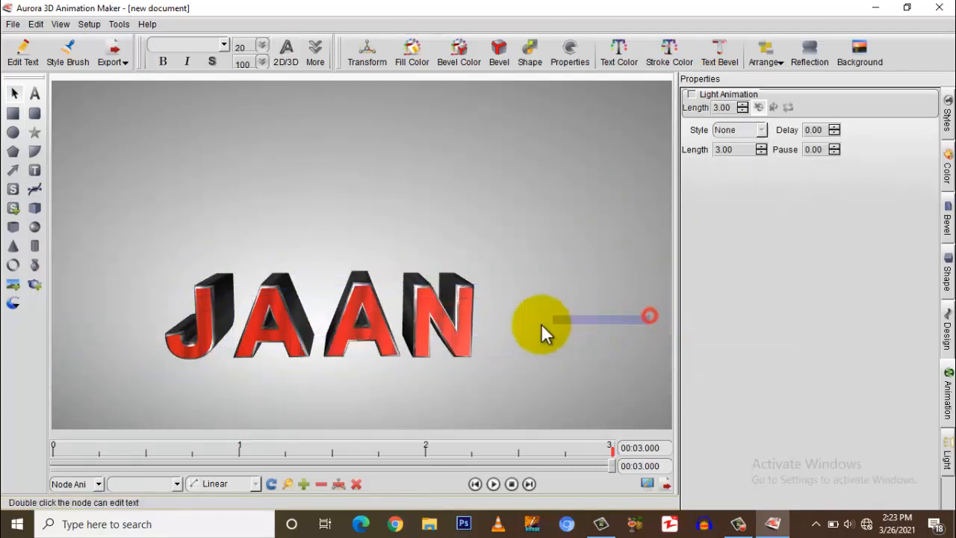
left_click_drag(541, 324, 86, 349)
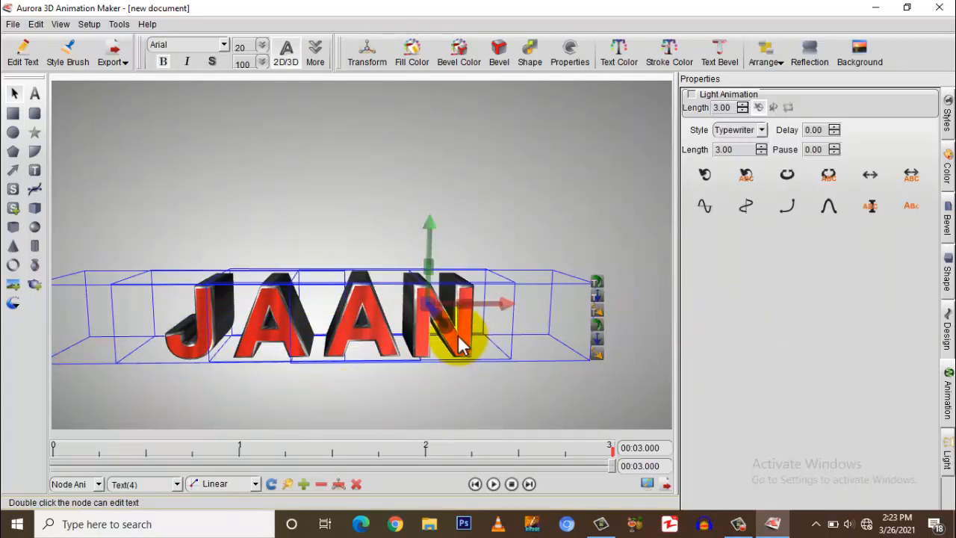
left_click_drag(458, 335, 460, 344)
key("Down")
key("Down")
key("Down")
key("Right")
key("Right")
key("Right")
key("Right")
key("Right")
key("Right")
key("Right")
key("Right")
key("Right")
key("Right")
key("Right")
key("Right")
key("Right")
key("Right")
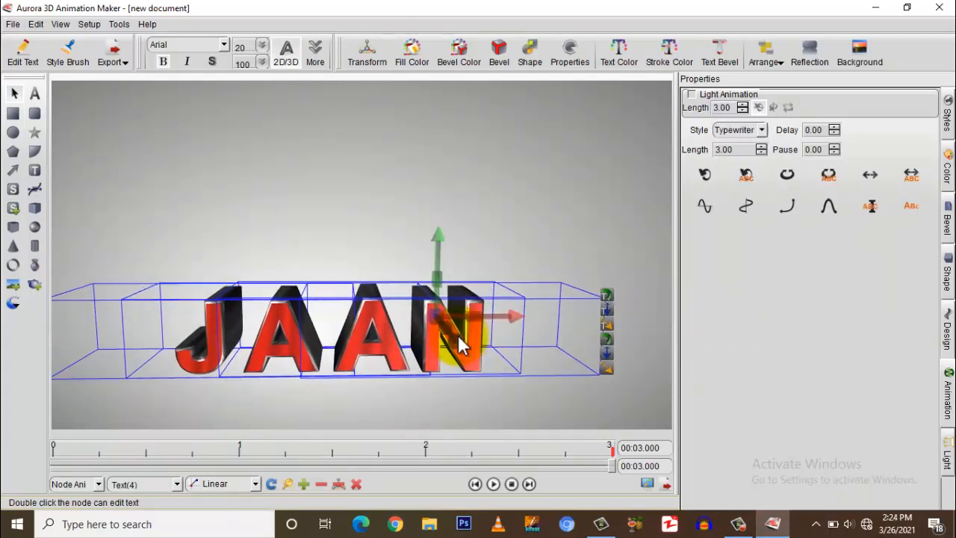
key("Down")
key("Down")
key("Down")
key("Down")
key("Down")
key("Down")
key("Down")
key("Down")
key("Down")
key("Down")
key("Down")
key("Down")
key("Down")
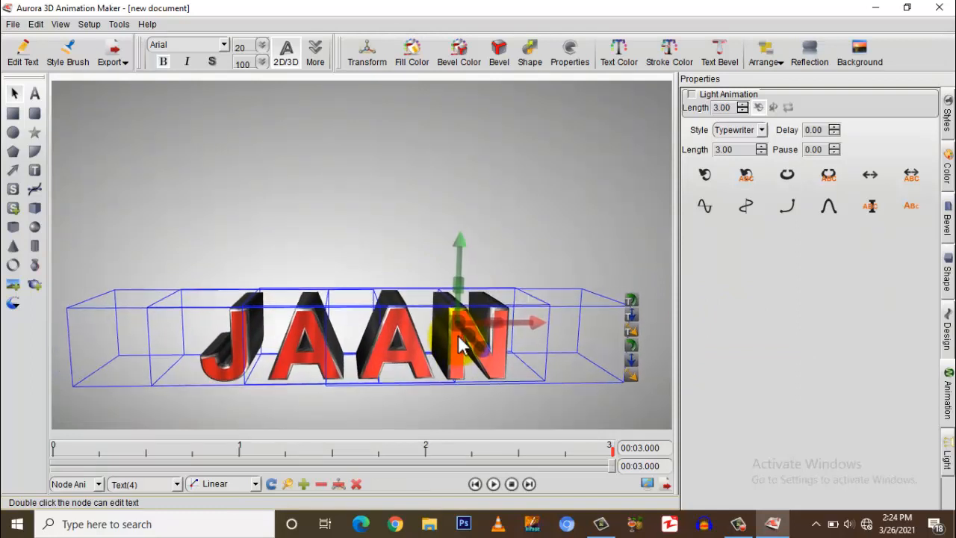
key("Up")
key("Up")
key("Up")
key("Up")
key("Up")
key("Up")
key("Up")
key("Up")
key("Up")
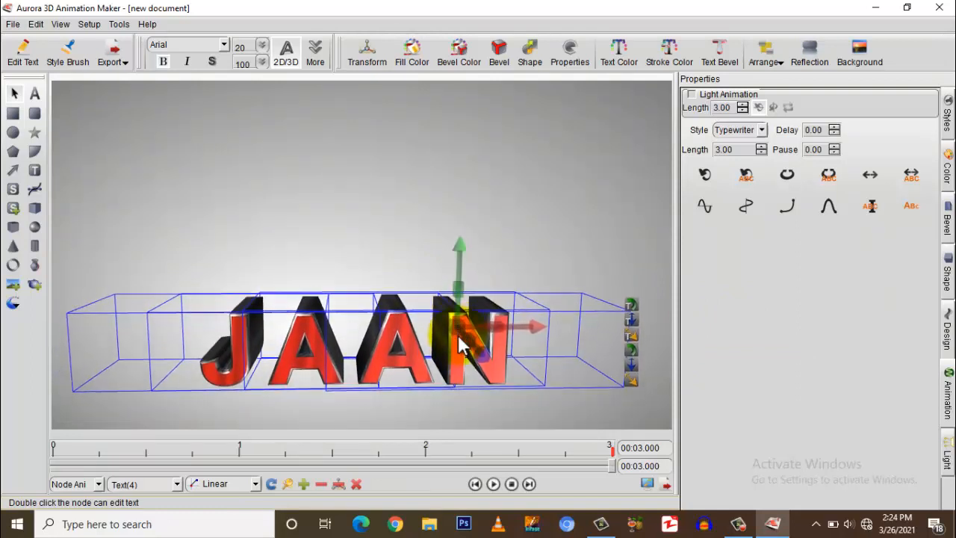
key("Up")
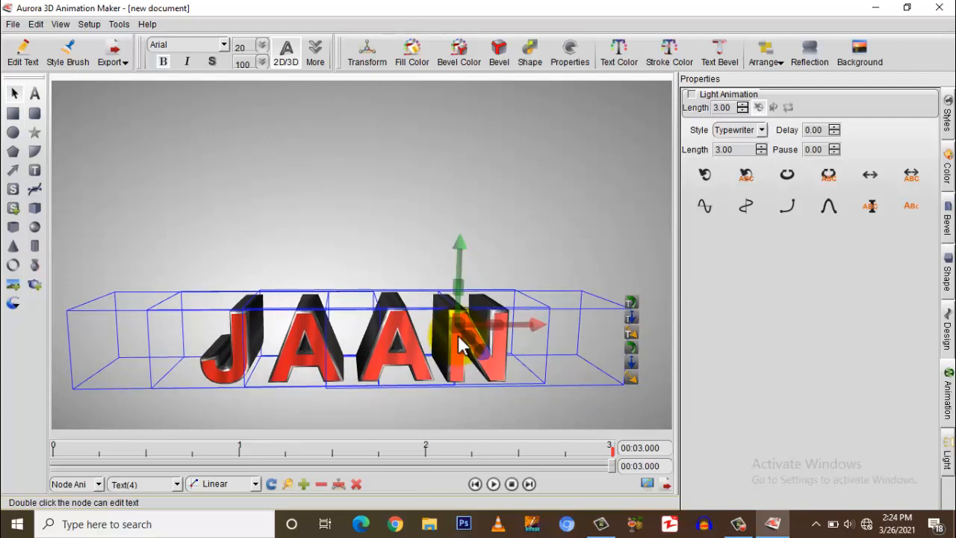
left_click(431, 190)
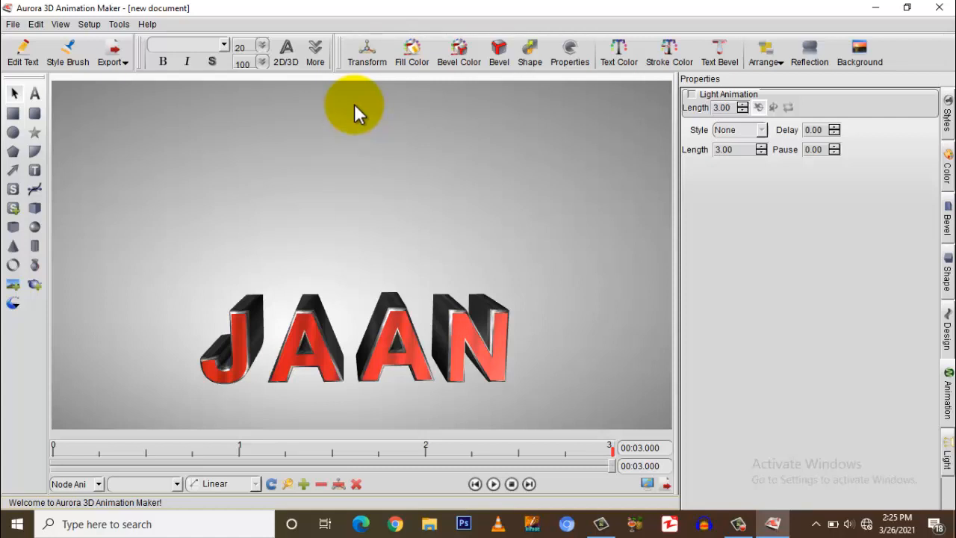
Step: Look through the template library's Text, Shape and Frame categories
left_click(947, 119)
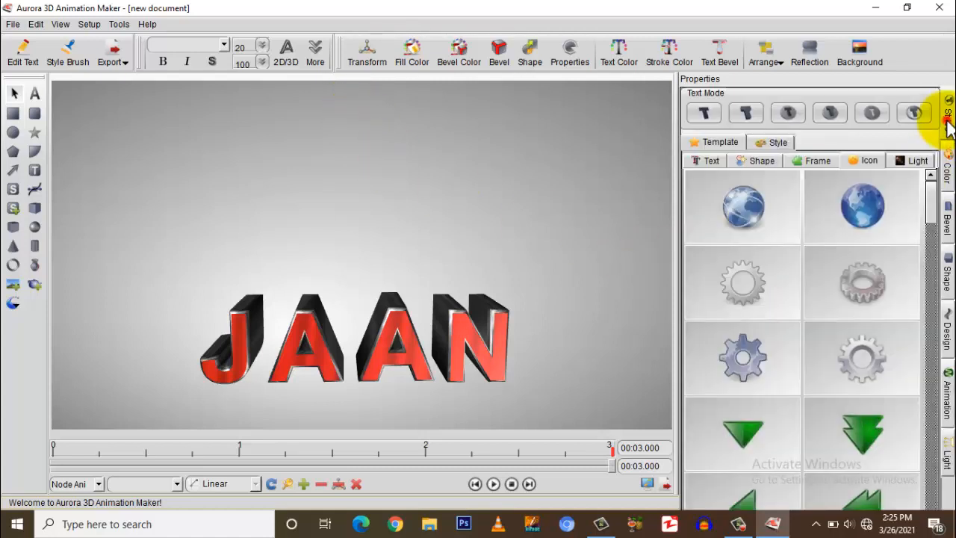
left_click(724, 142)
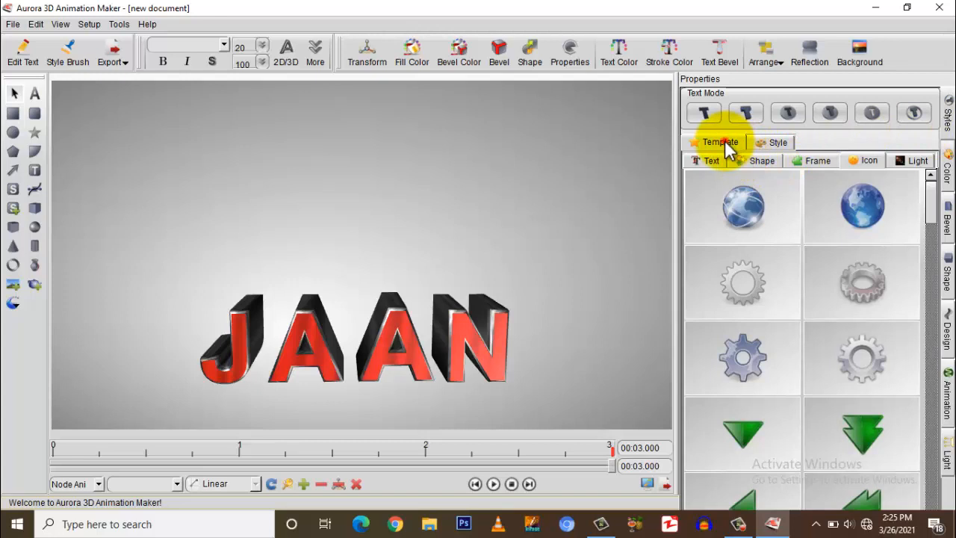
left_click(763, 145)
left_click(729, 145)
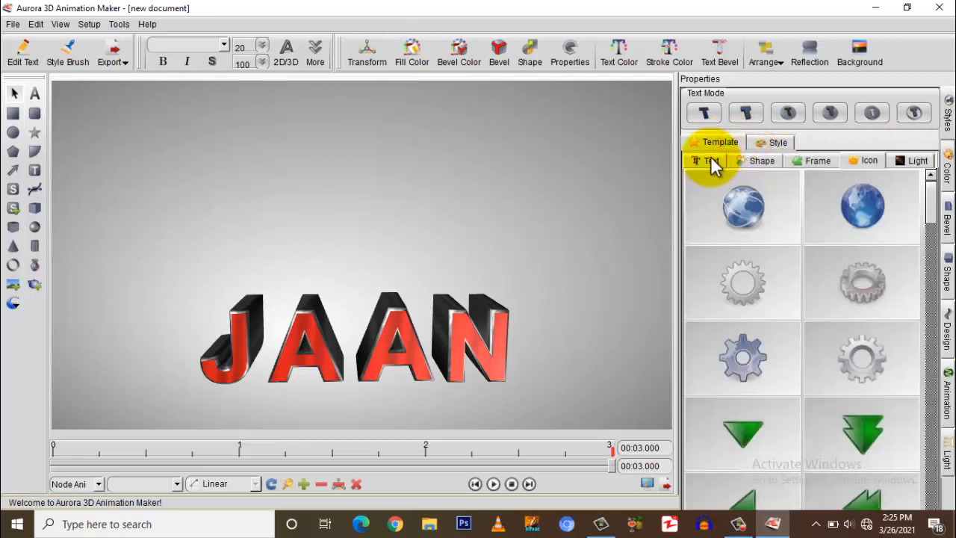
left_click(710, 160)
left_click(761, 160)
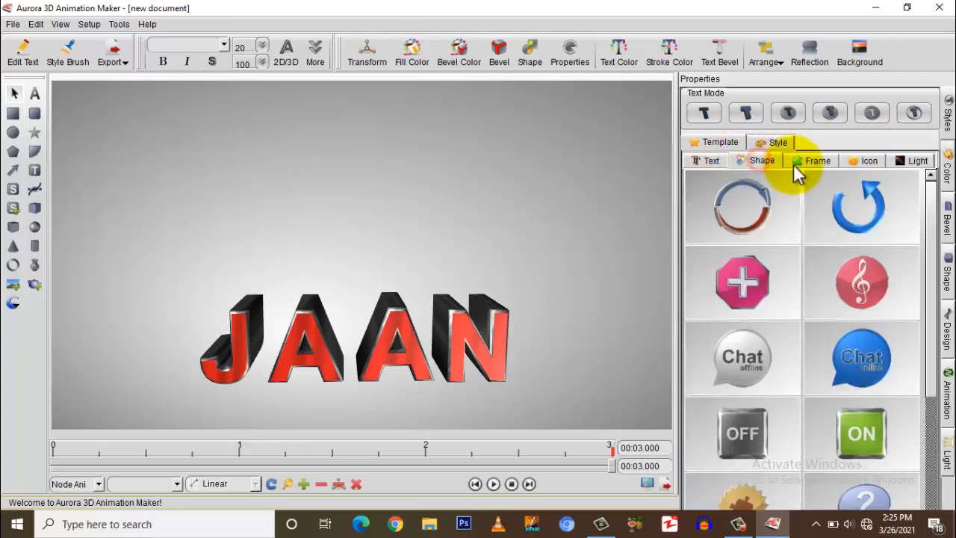
left_click(814, 163)
Step: Insert the solid blue globe from the Icon templates and place it above the word JAAN
left_click(864, 161)
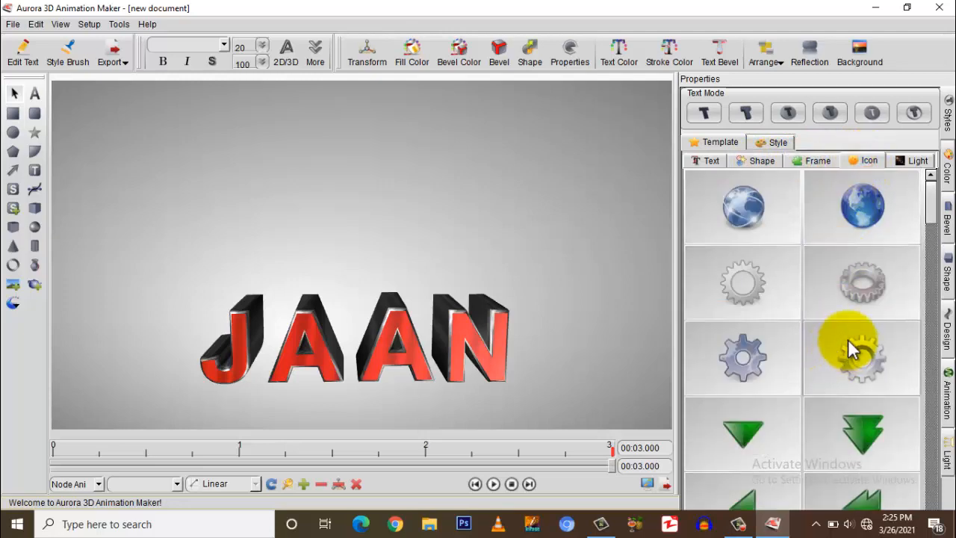
scroll(759, 226, "down", 15)
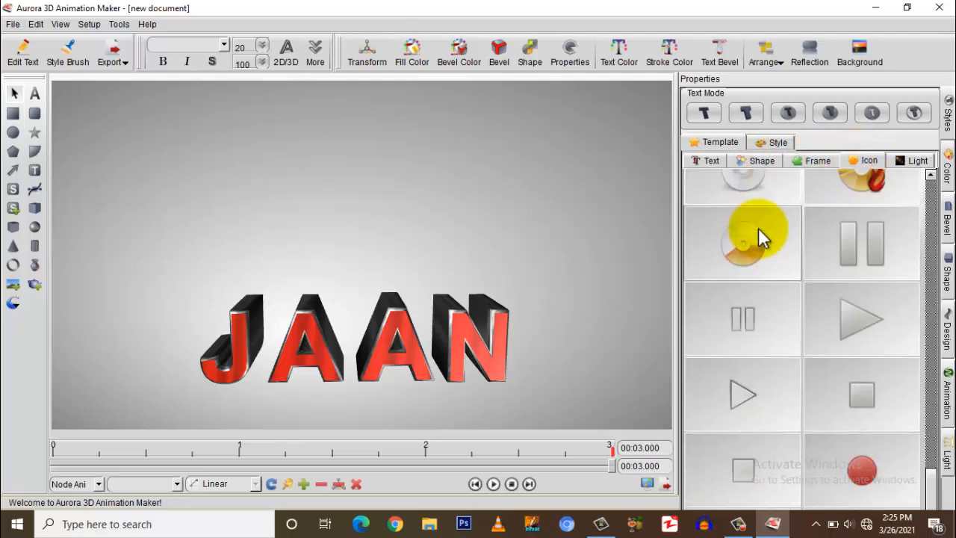
scroll(758, 228, "up", 12)
scroll(759, 231, "up", 4)
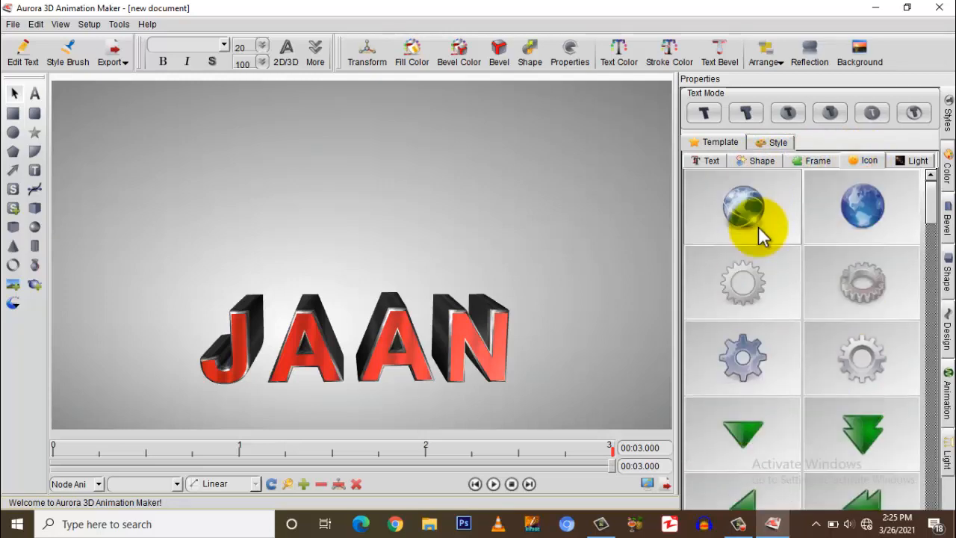
left_click(860, 208)
left_click(400, 236)
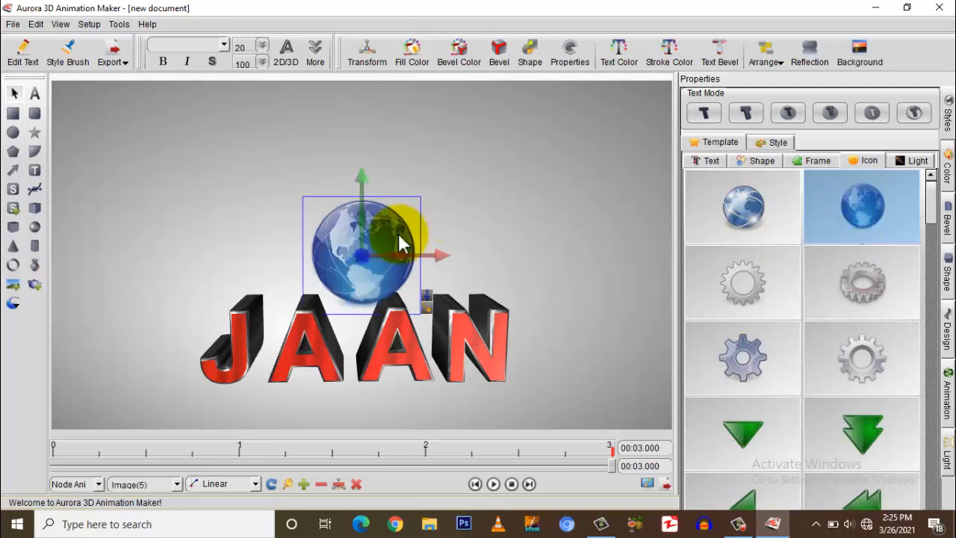
left_click_drag(389, 228, 389, 182)
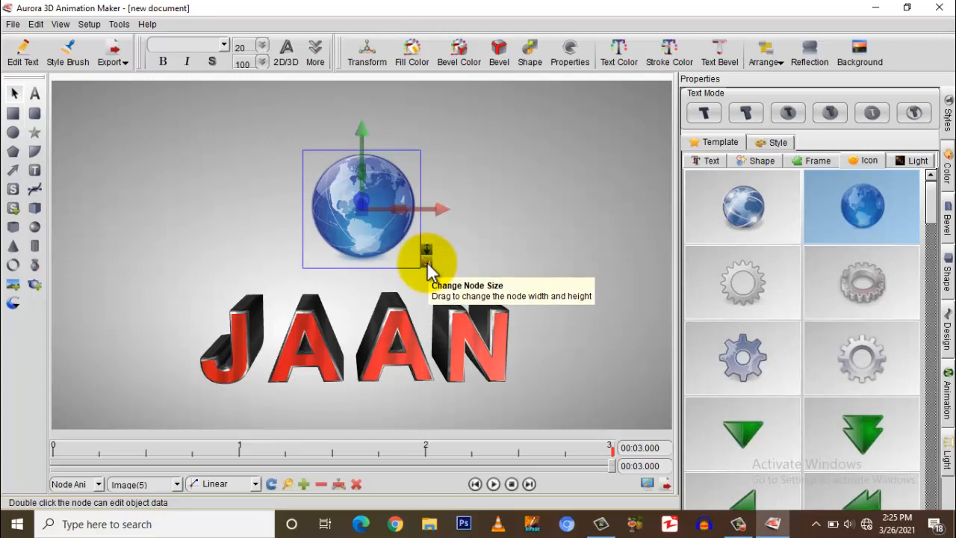
Step: Shrink the globe icon to a little over half its size and move it down between the two A letters
left_click(448, 332)
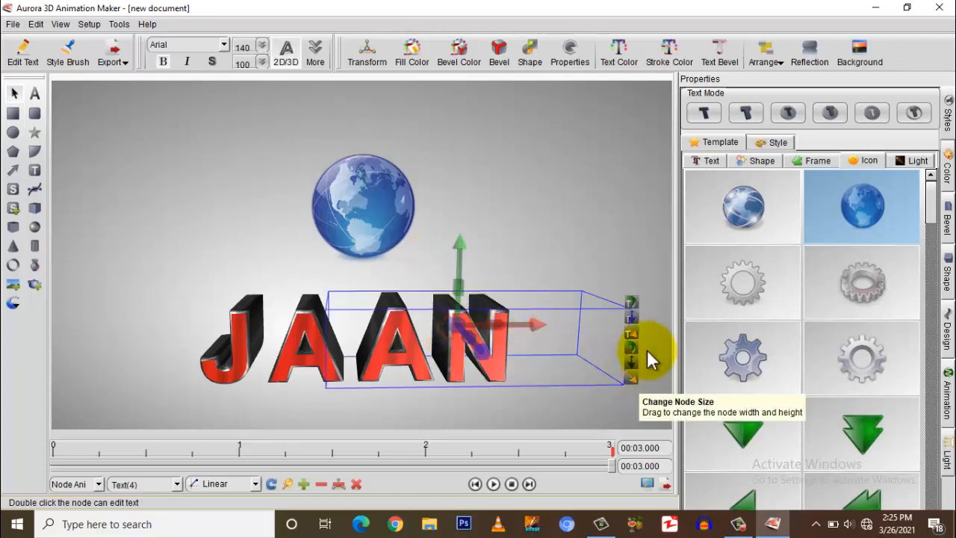
left_click(378, 221)
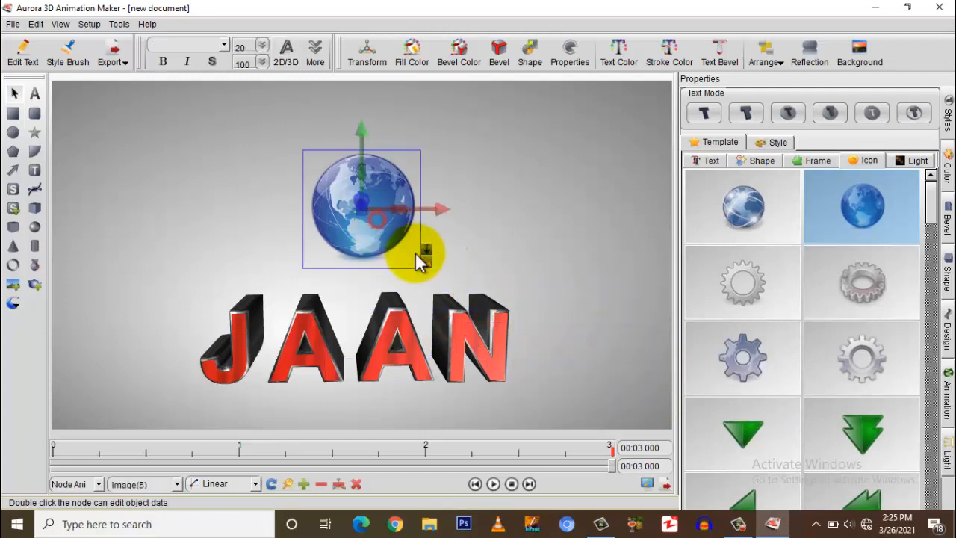
left_click_drag(429, 267, 420, 259)
left_click_drag(411, 250, 364, 313)
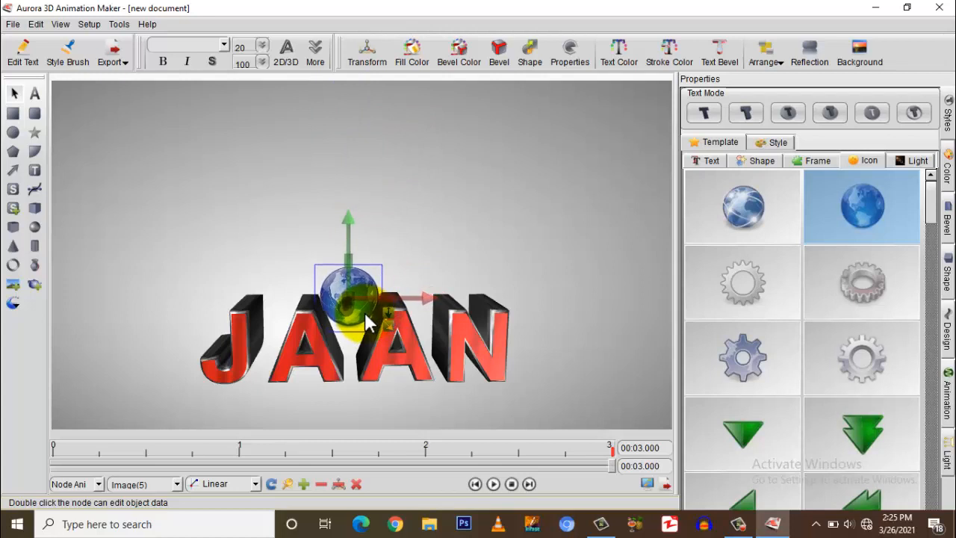
Step: Move the small globe straight up to near the upper edge of the canvas, well clear of the letters
key("Up")
key("Up")
key("Up")
key("Up")
key("Up")
key("Up")
key("Up")
key("Up")
key("Up")
key("Up")
key("Up")
key("Up")
key("Up")
key("Up")
key("Up")
key("Up")
key("Up")
key("Up")
key("Up")
key("Up")
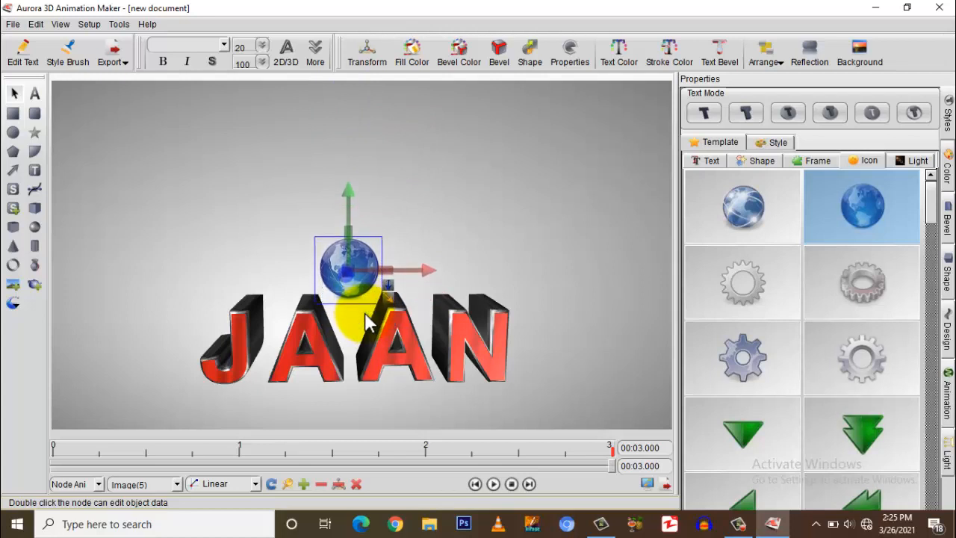
key("Up")
key("Up")
key("Up")
key("Up")
key("Up")
key("Up")
key("Up")
key("Up")
key("Up")
key("Up")
key("Up")
key("Up")
key("Up")
key("Up")
key("Up")
key("Up")
key("Up")
key("Up")
key("Up")
key("Up")
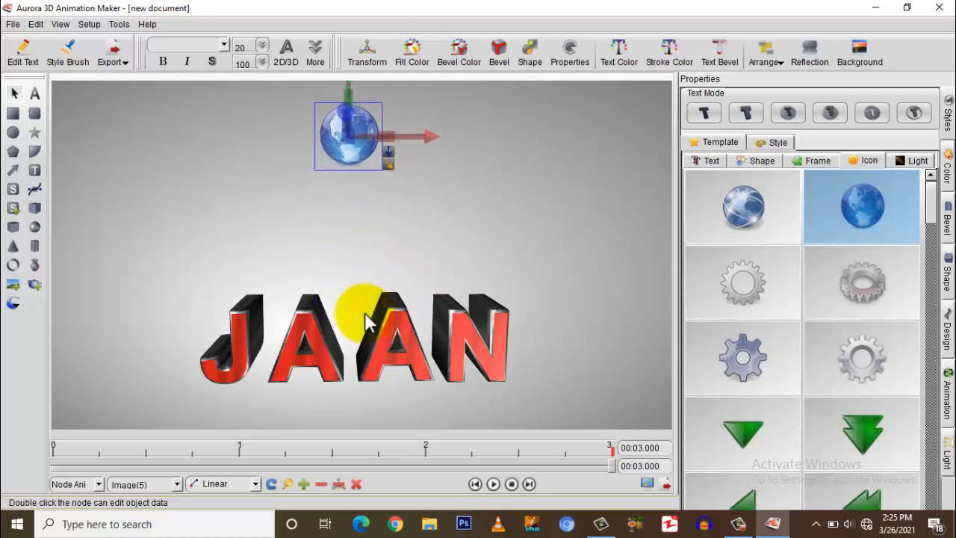
key("Up")
key("Up")
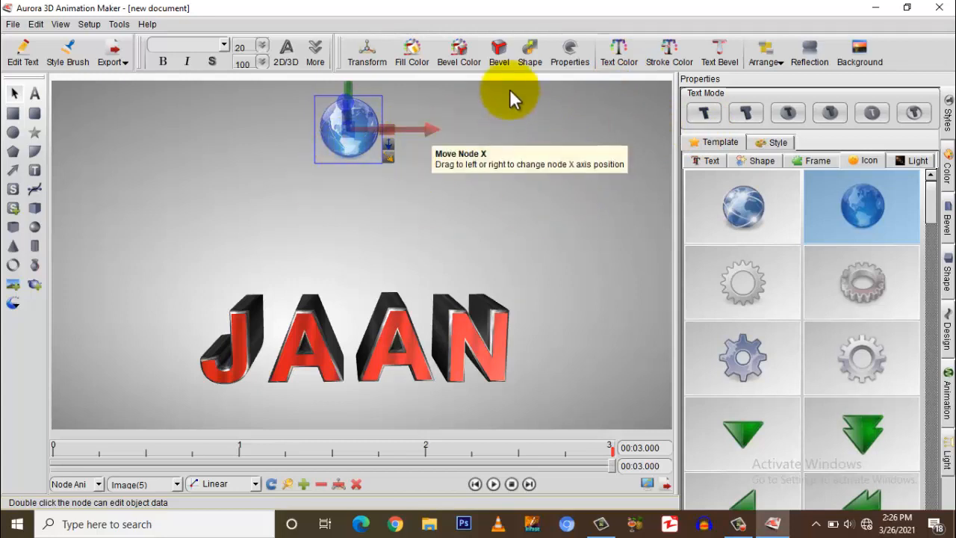
Step: Set the globe's fill color to a bright red, RGB 255, 0, 12
left_click(416, 63)
left_click(460, 120)
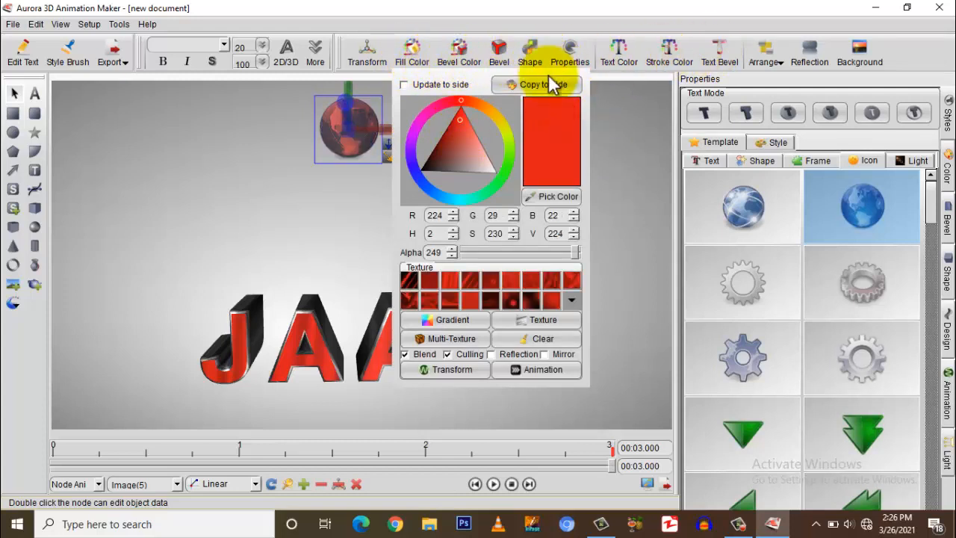
mouse_move(461, 102)
left_mouse_down()
mouse_move(479, 106)
mouse_move(495, 141)
mouse_move(489, 131)
mouse_move(457, 215)
mouse_move(404, 144)
mouse_move(461, 108)
left_mouse_up()
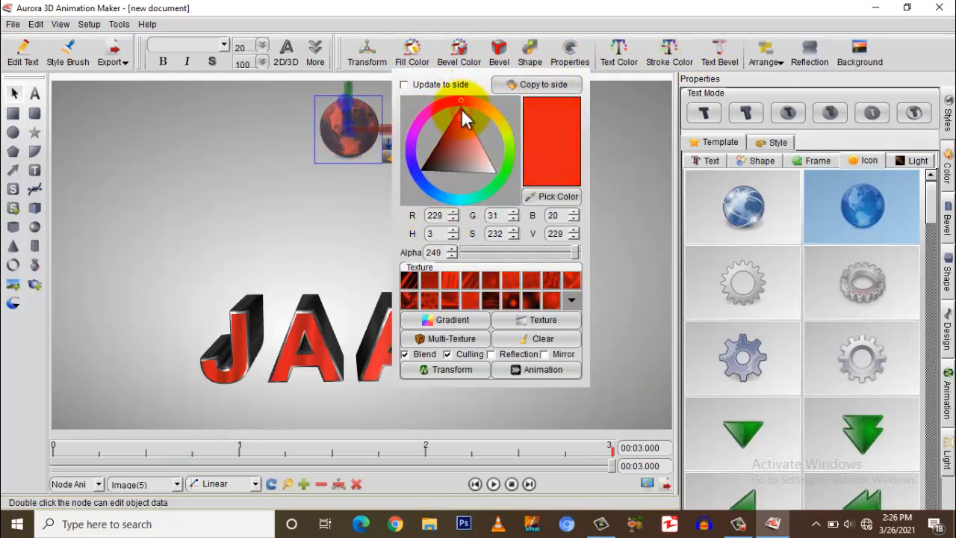
left_click(461, 110)
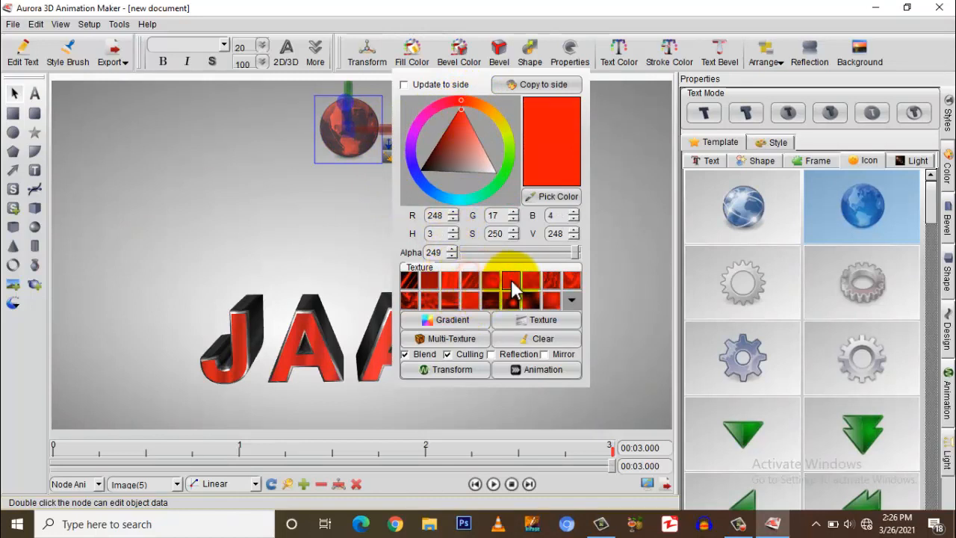
left_click(462, 112)
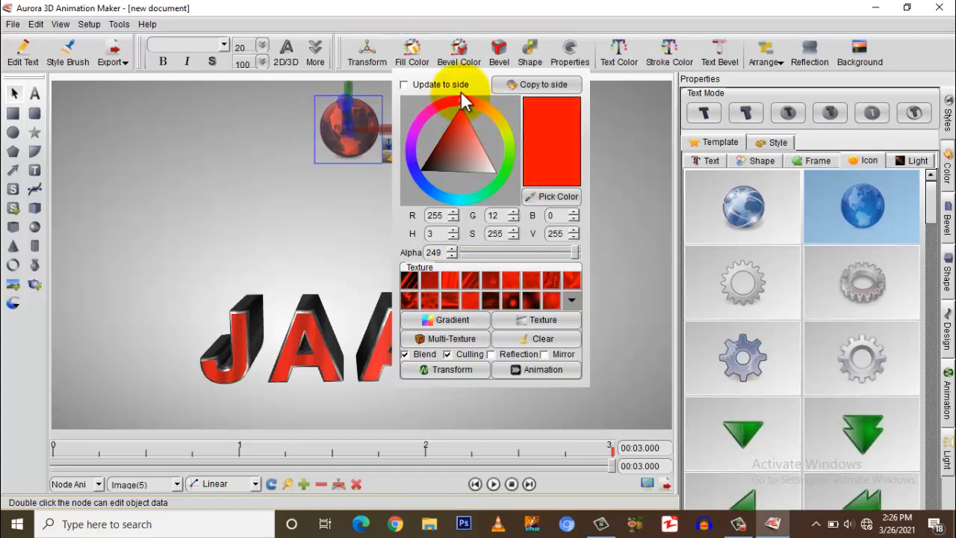
left_click(458, 98)
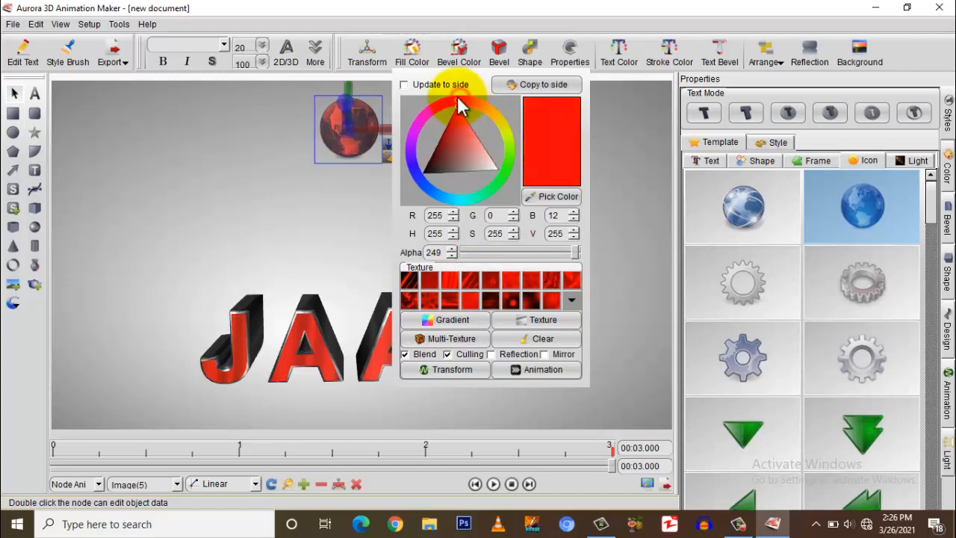
Step: Move the red globe straight up until it lies partly beyond the canvas's upper edge
left_click(377, 201)
left_click(357, 132)
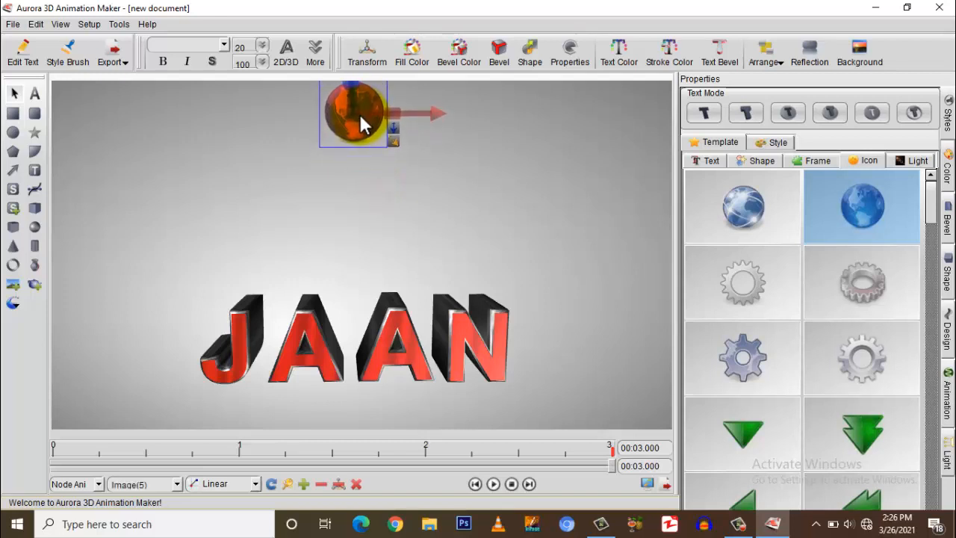
mouse_move(360, 115)
left_mouse_down()
mouse_move(358, 86)
mouse_move(358, 97)
left_mouse_up()
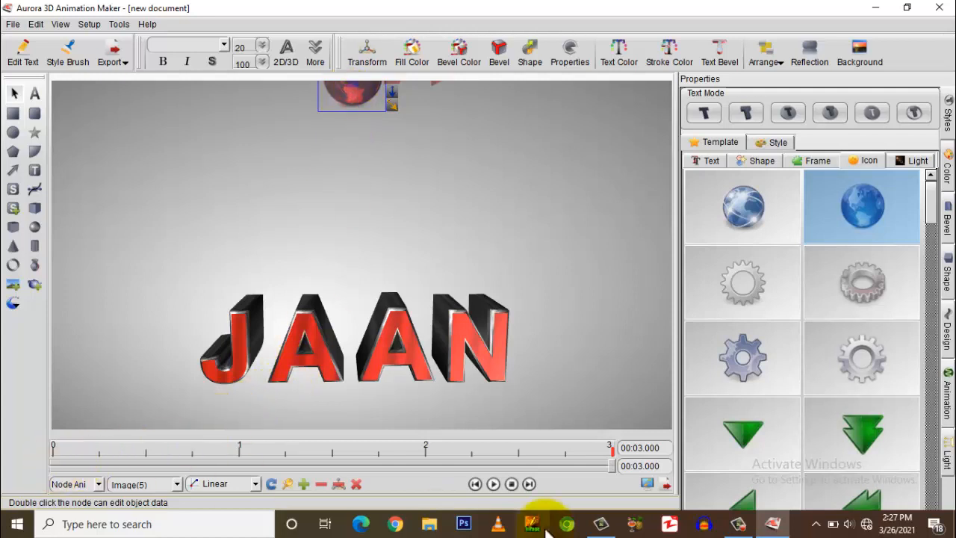
Step: Add a globe keyframe at 0.406 s with the globe lowered to rest between the tops of the two A letters
mouse_move(610, 453)
left_mouse_down()
mouse_move(52, 470)
mouse_move(122, 473)
mouse_move(111, 469)
mouse_move(75, 478)
mouse_move(119, 473)
mouse_move(75, 478)
mouse_move(129, 481)
left_mouse_up()
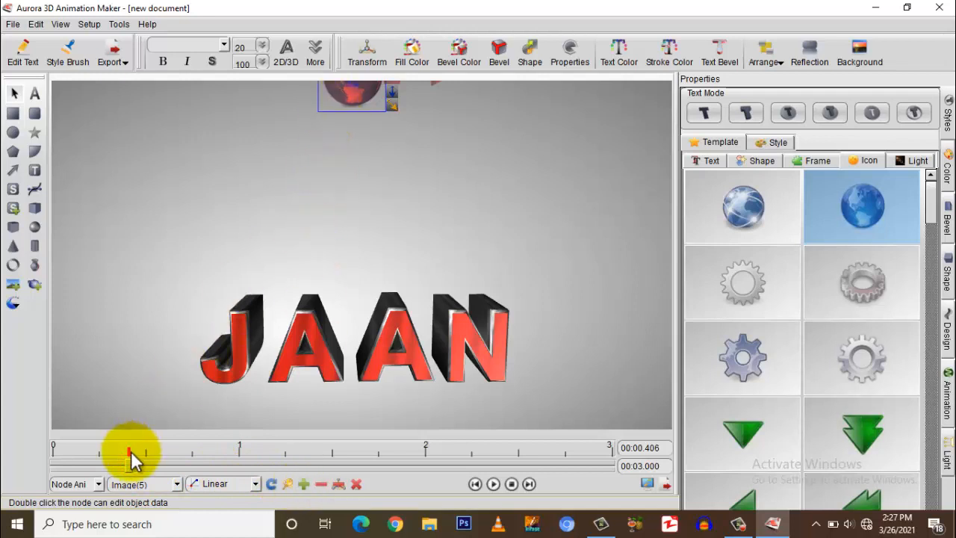
left_click(304, 484)
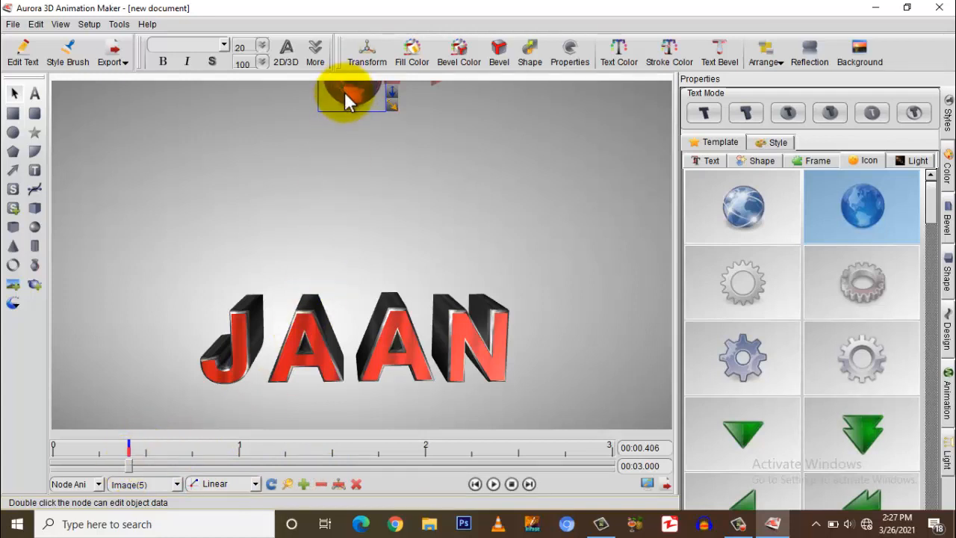
left_click_drag(347, 96, 344, 317)
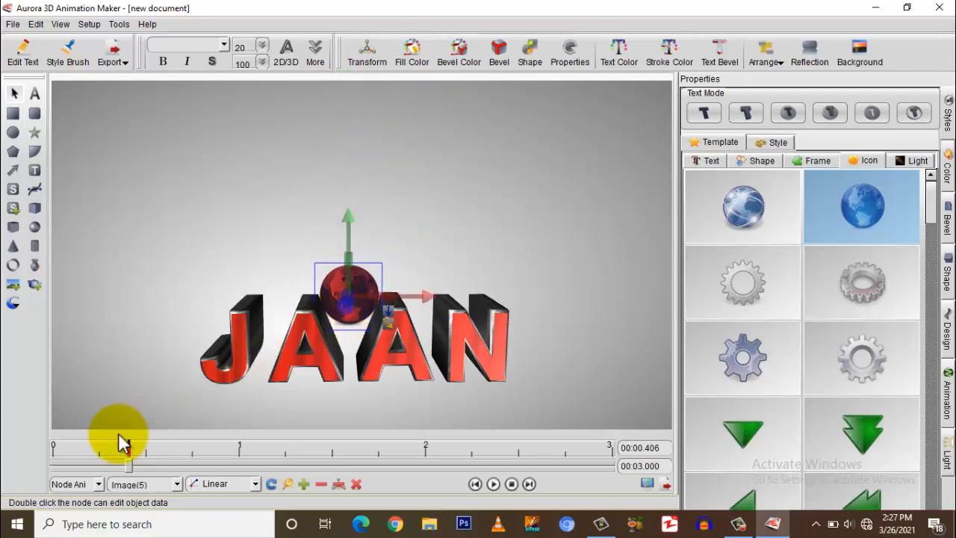
Step: Add a second globe keyframe at 0.762 s that holds it in the same position
left_click_drag(130, 462, 193, 463)
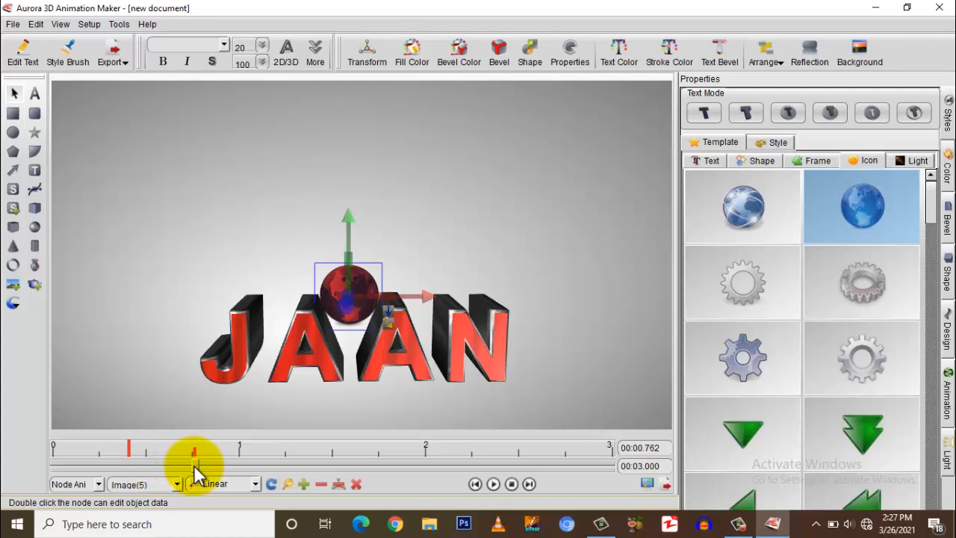
left_click(303, 484)
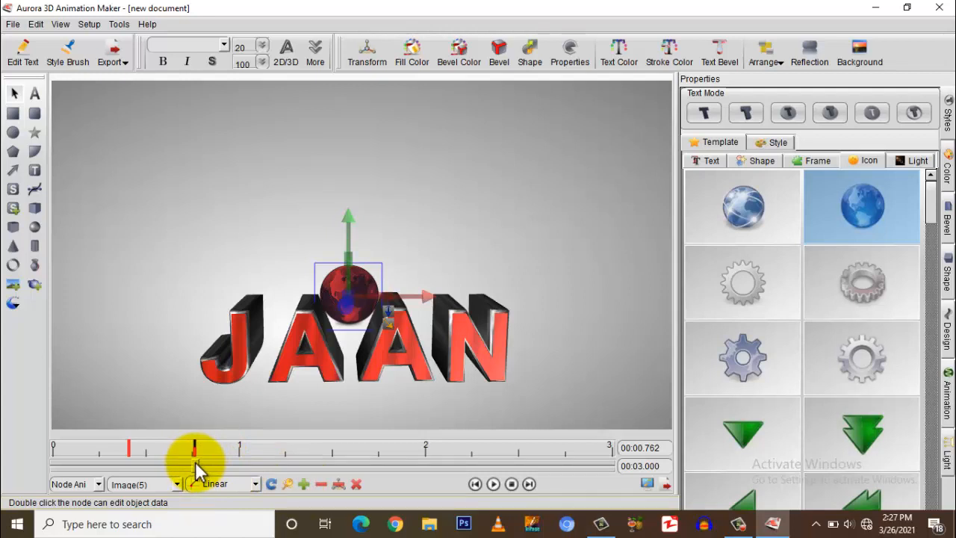
mouse_move(197, 469)
left_mouse_down()
mouse_move(100, 463)
mouse_move(194, 470)
left_mouse_up()
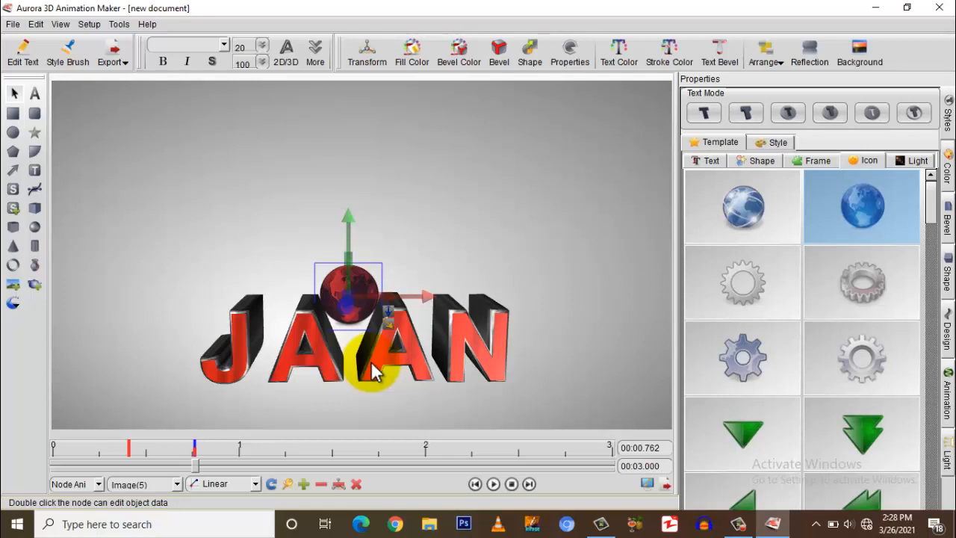
Step: Keyframe the first A at 0.762 s upright and at 1.016 s tilted counterclockwise about its Z axis, leaning away from the globe
left_click(316, 361)
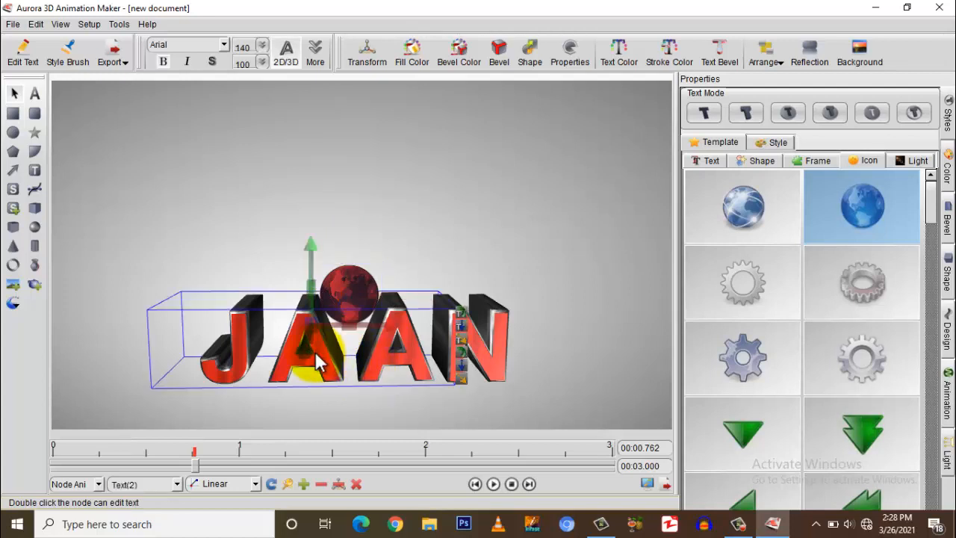
left_click(303, 483)
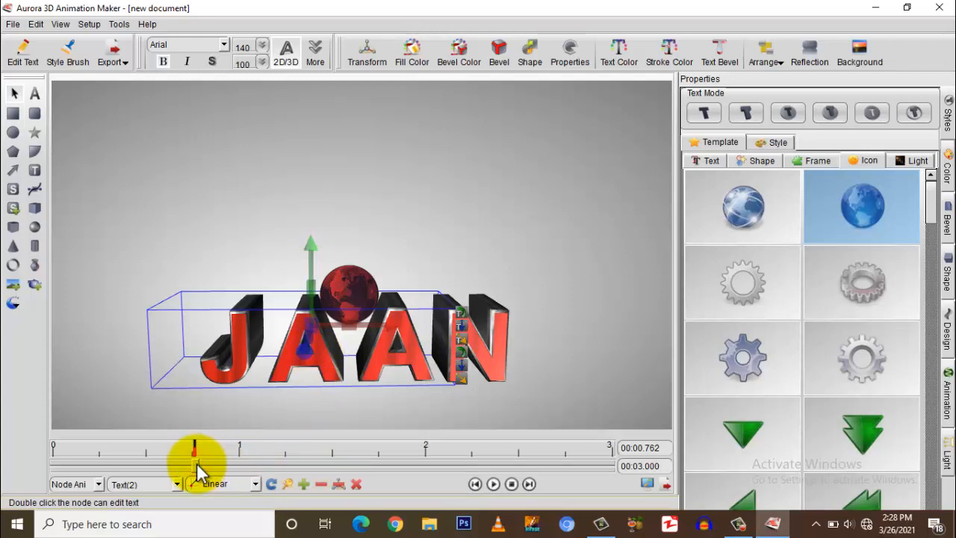
left_click(291, 364)
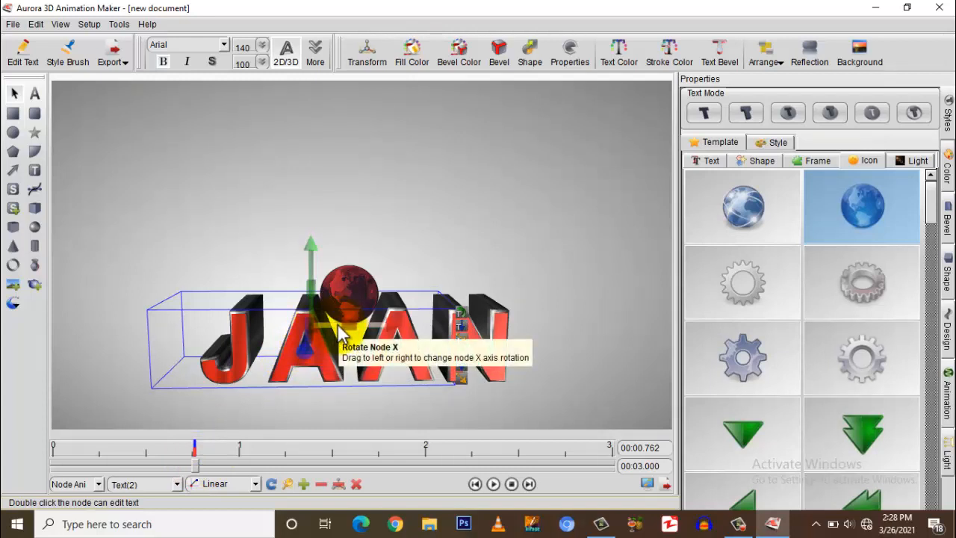
left_click_drag(340, 334, 340, 331)
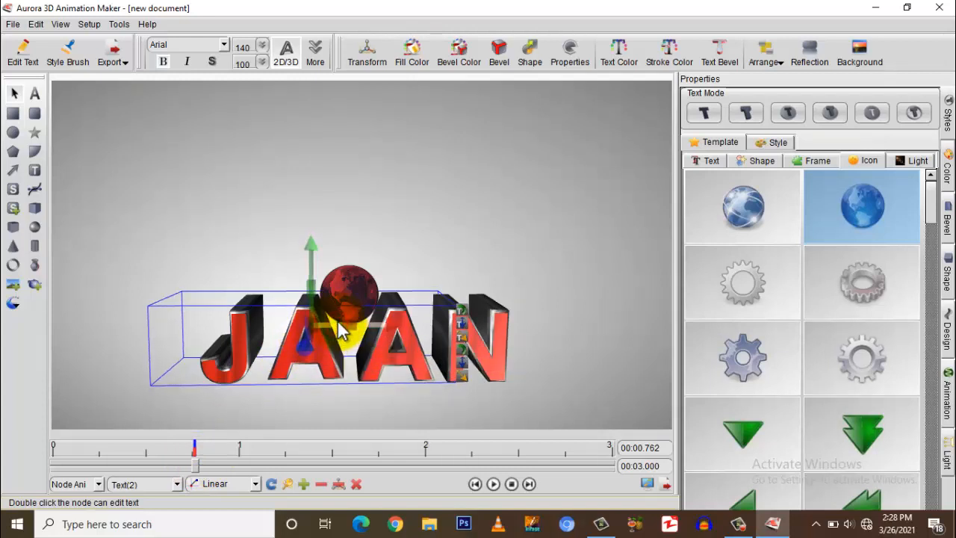
left_click(318, 362)
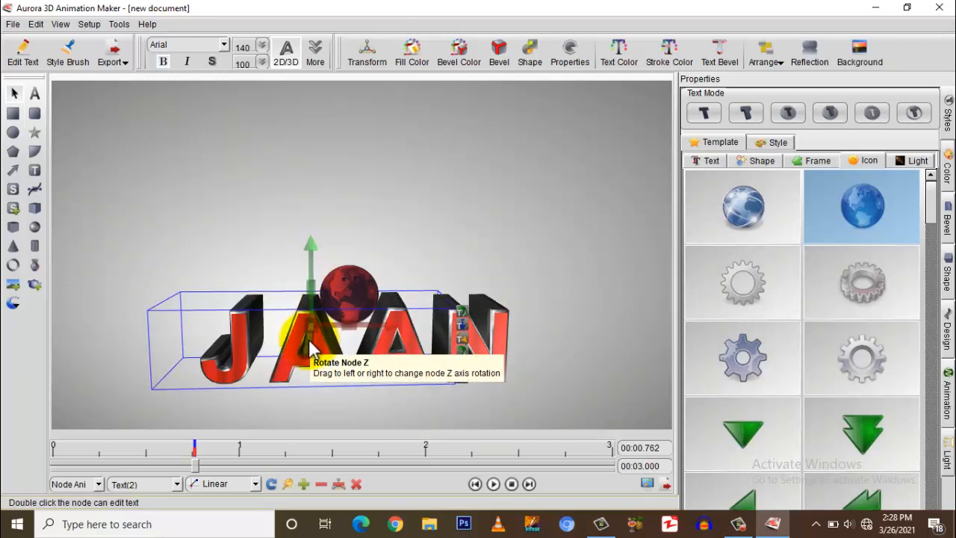
left_click_drag(311, 342, 320, 364)
left_click_drag(197, 463, 236, 469)
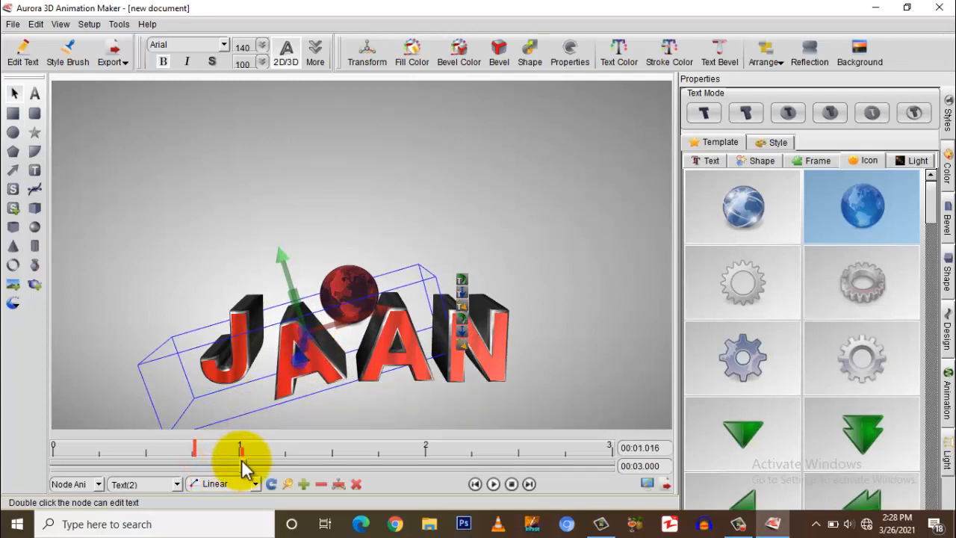
left_click(302, 484)
Step: Keyframe the second A at 0.762 s upright and at 1.016 s tilted clockwise about its Z axis, mirroring the first A
left_click_drag(245, 465, 194, 457)
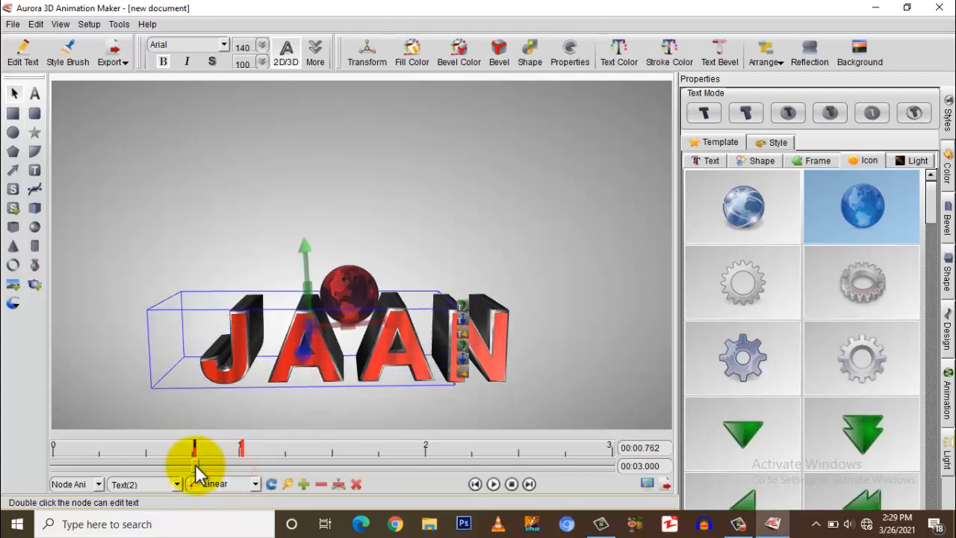
left_click(398, 365)
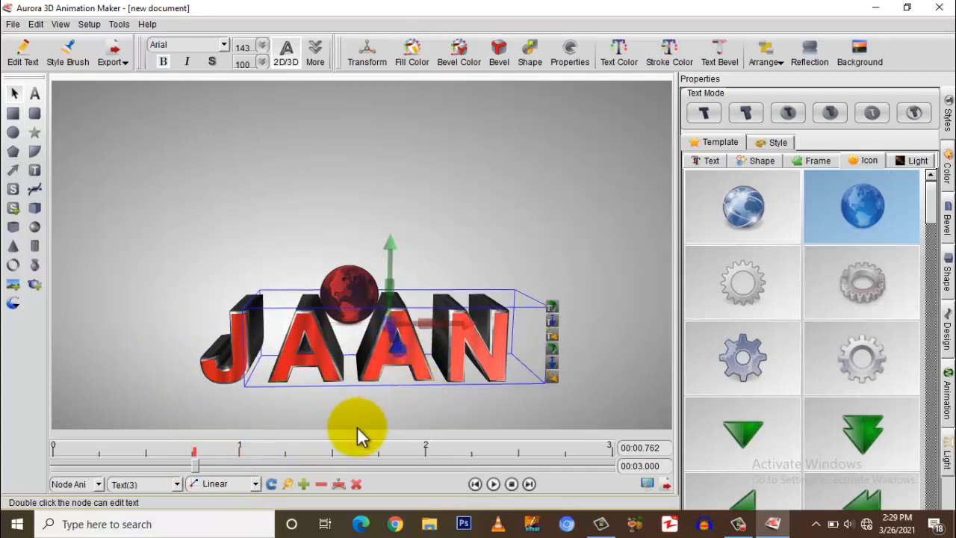
left_click(304, 484)
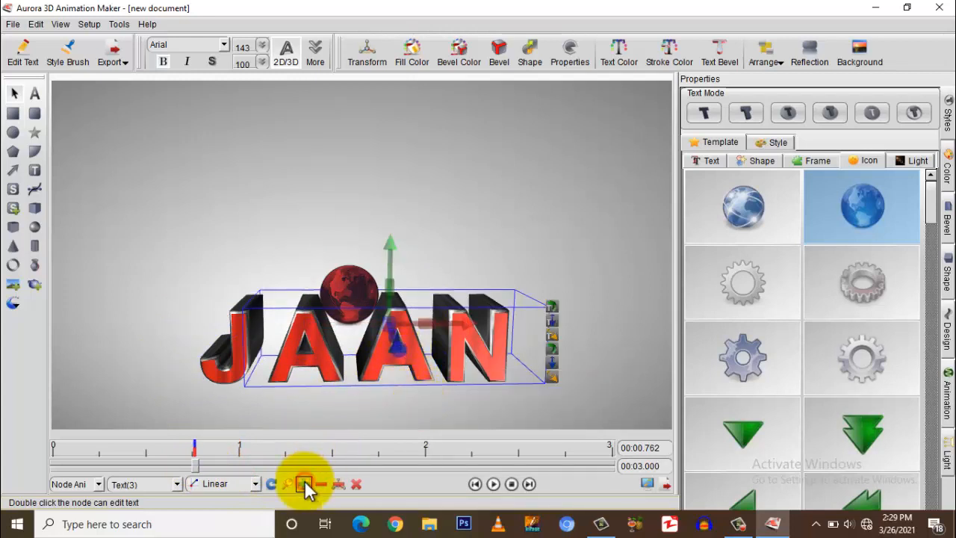
mouse_move(397, 342)
left_mouse_down()
mouse_move(404, 352)
mouse_move(380, 350)
left_mouse_up()
mouse_move(376, 350)
left_mouse_down()
mouse_move(393, 348)
mouse_move(365, 348)
mouse_move(385, 356)
left_mouse_up()
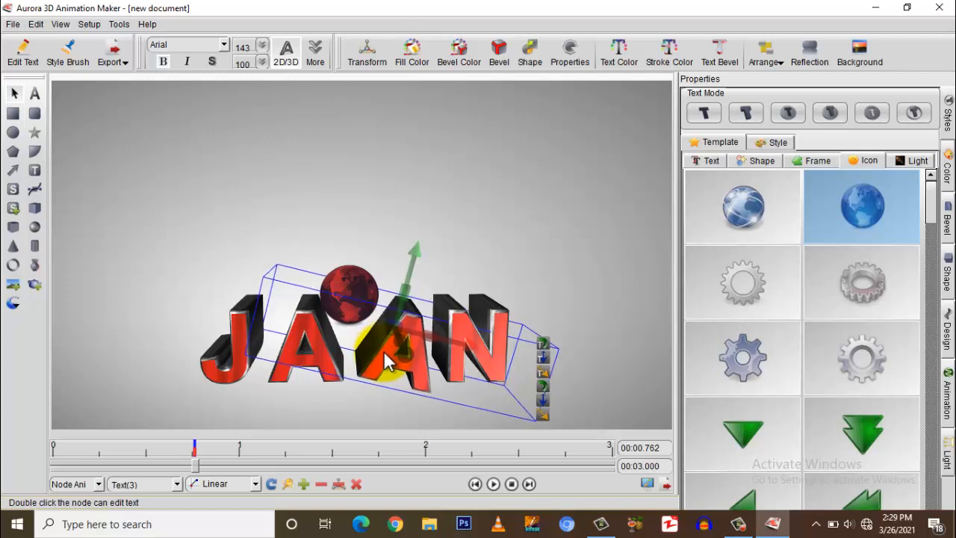
left_click_drag(196, 471, 242, 460)
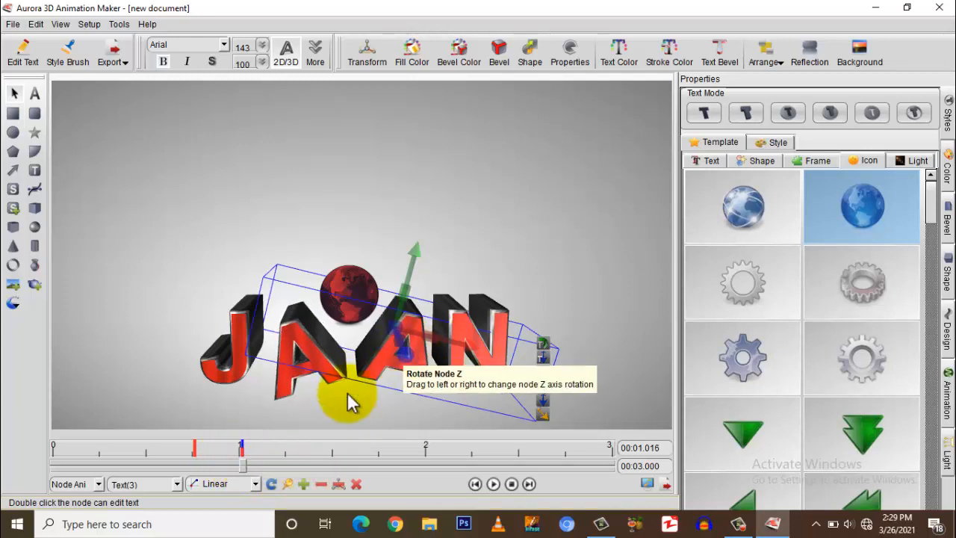
Step: Reapply the globe's keyframe at 0.762 s and add another at 0.813 s with the globe in the same position
left_click_drag(242, 462, 197, 456)
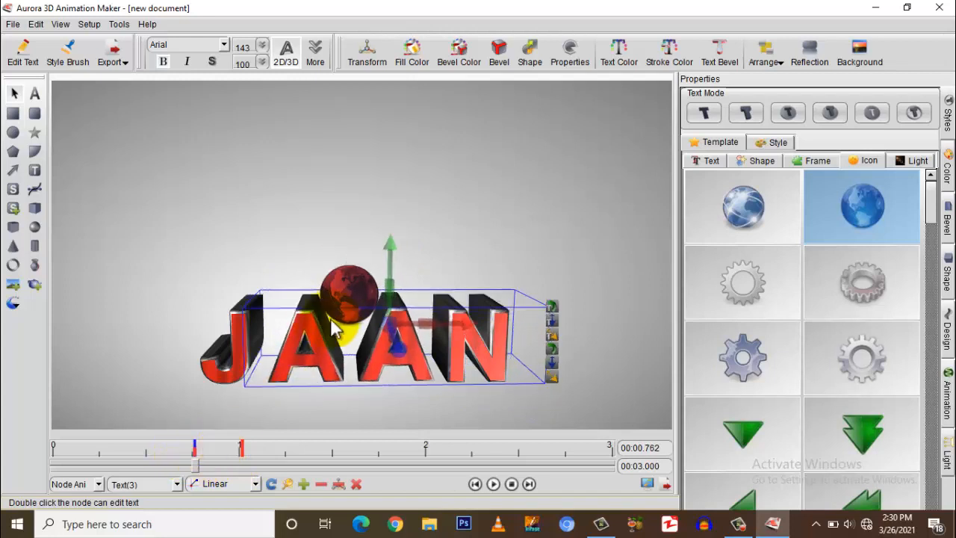
left_click(351, 291)
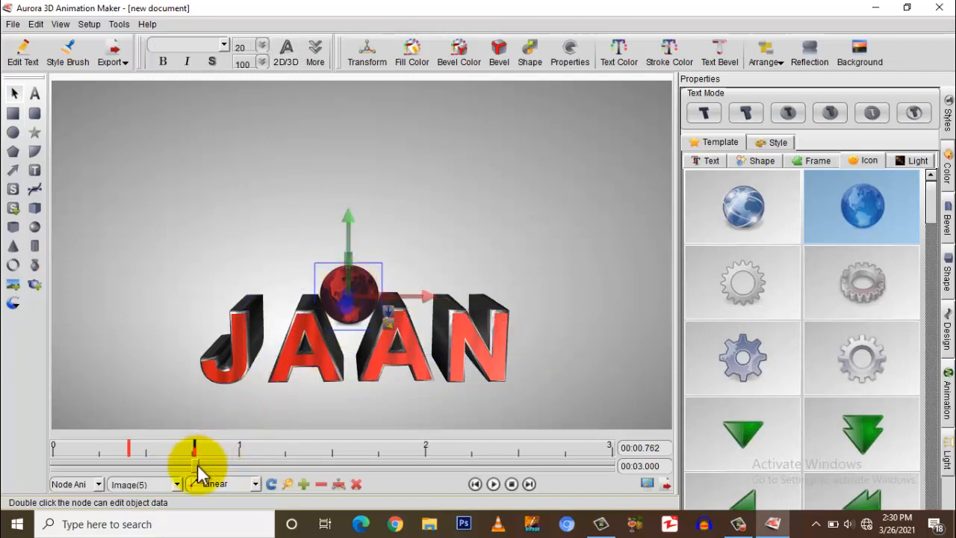
left_click(308, 482)
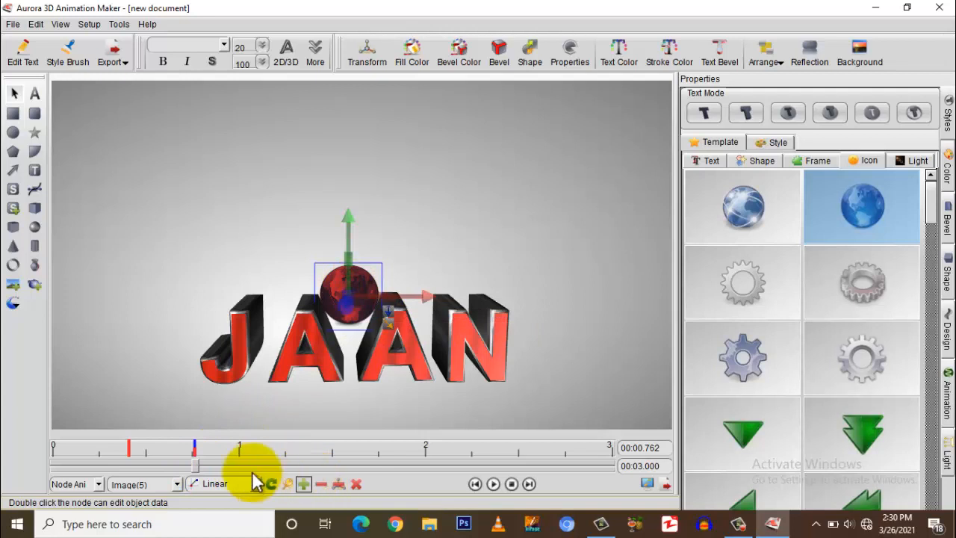
left_click(196, 463)
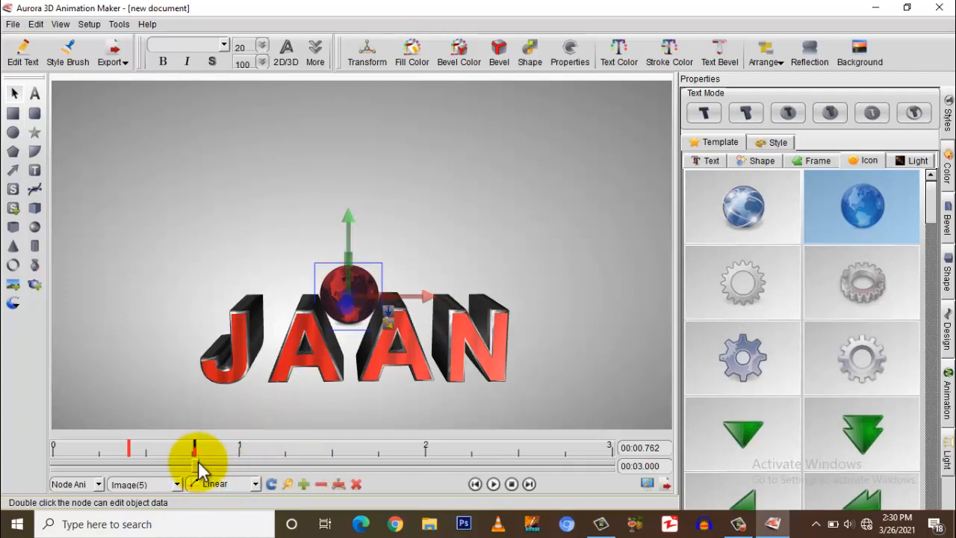
left_click_drag(198, 461, 200, 461)
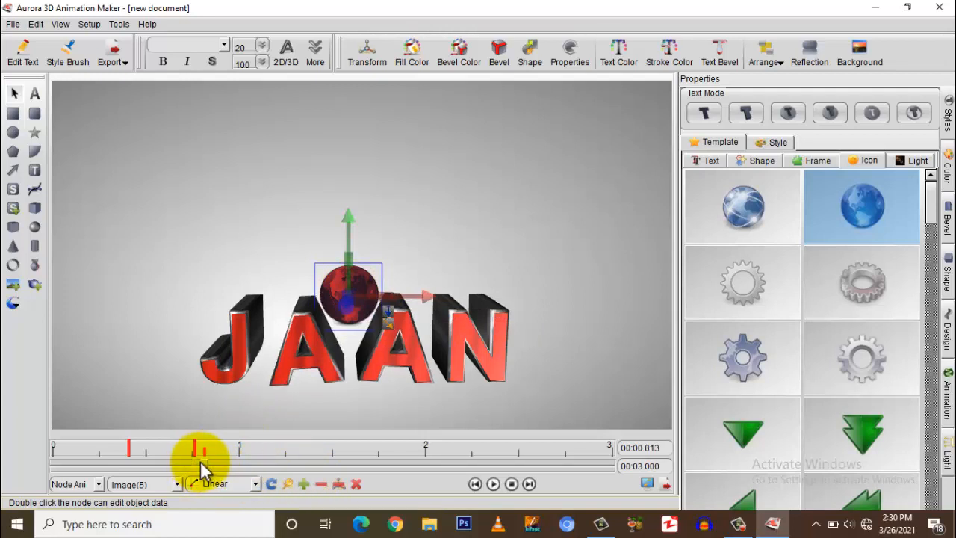
left_click(303, 484)
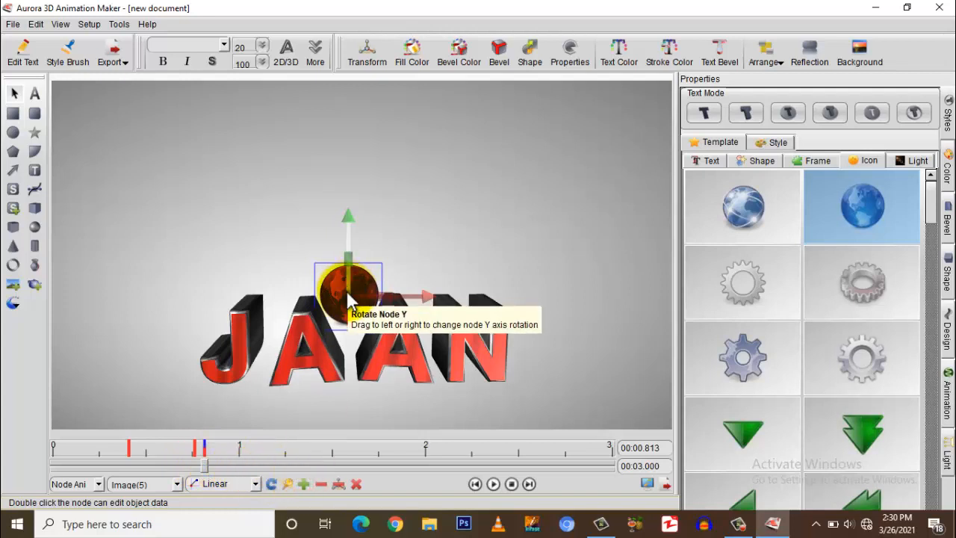
Step: Lower the globe slightly into the gap between the tilted A letters and keyframe it at 0.966 s
left_click_drag(206, 461, 234, 460)
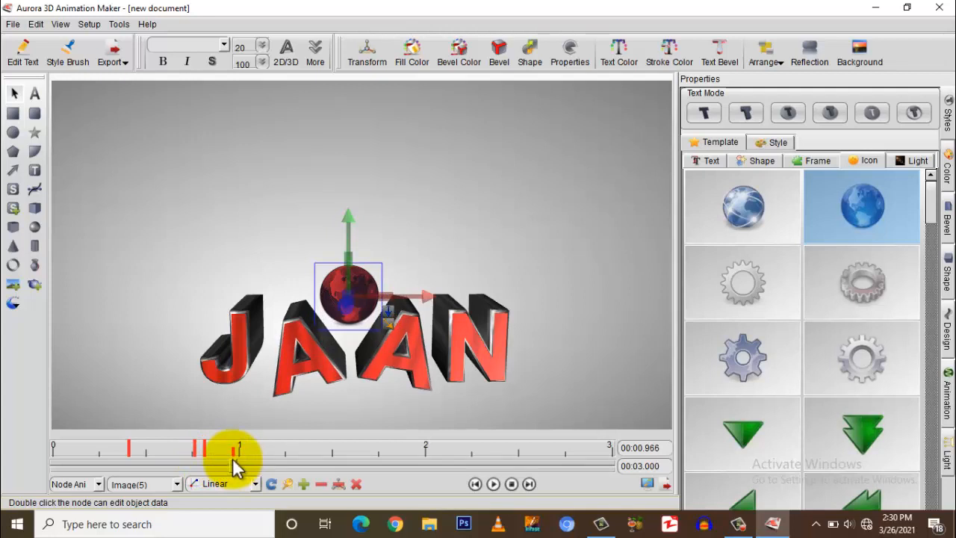
mouse_move(359, 317)
left_mouse_down()
mouse_move(358, 332)
mouse_move(357, 321)
left_mouse_up()
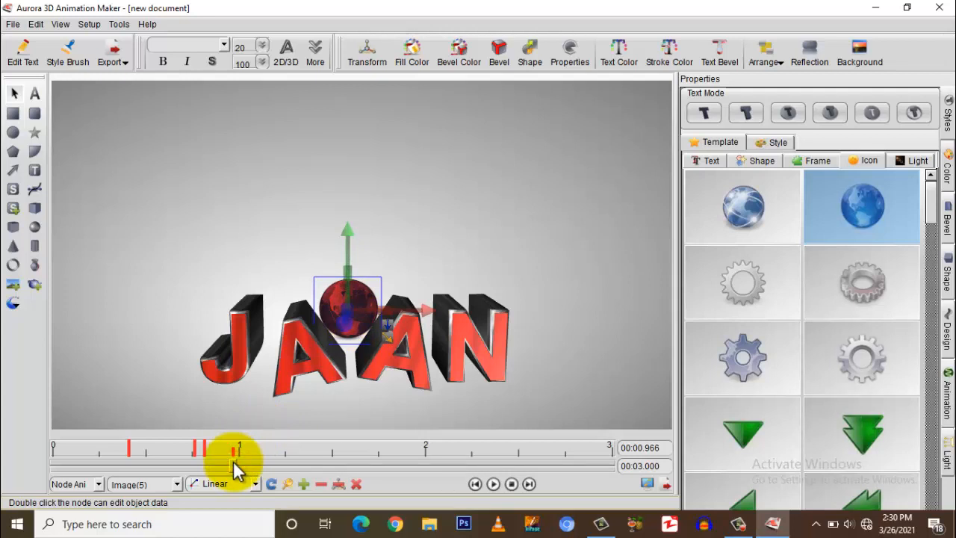
left_click(303, 485)
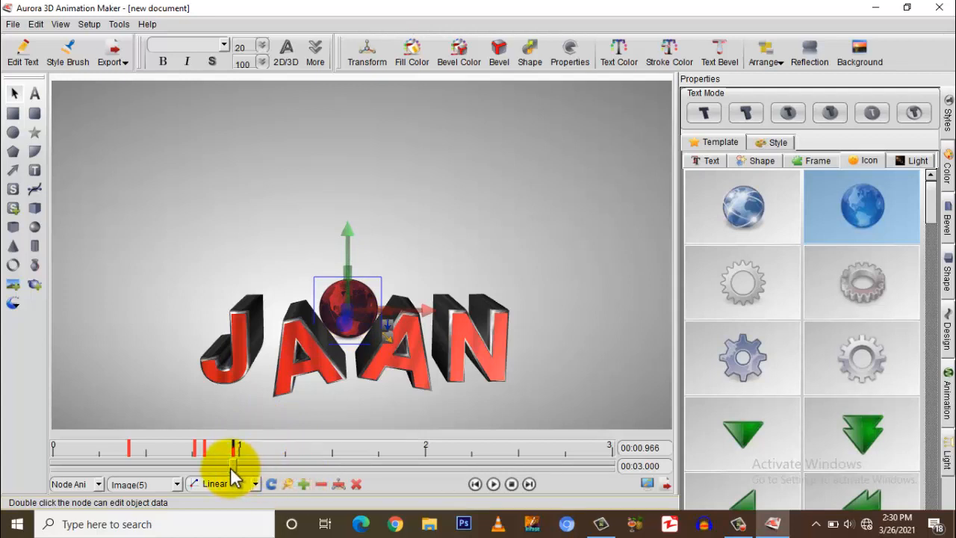
mouse_move(227, 466)
left_mouse_down()
mouse_move(189, 468)
mouse_move(239, 466)
left_mouse_up()
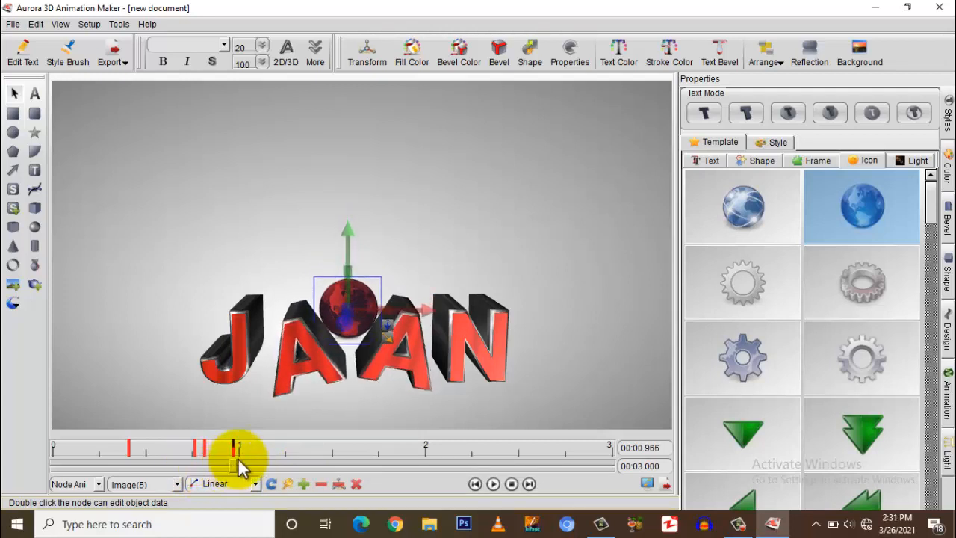
Step: Review the keyframes of the globe and both A letters, and play the animation from 0 s
left_click(195, 447)
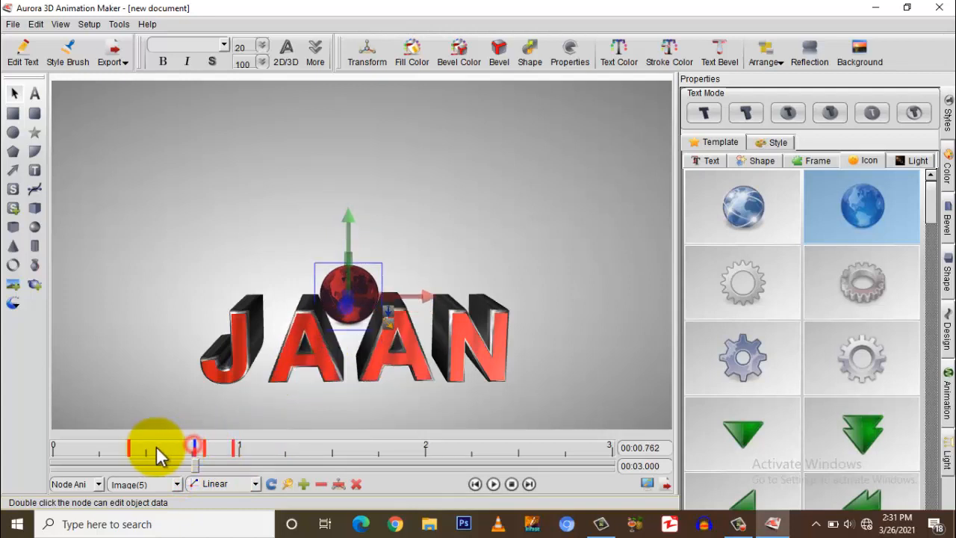
left_click(284, 371)
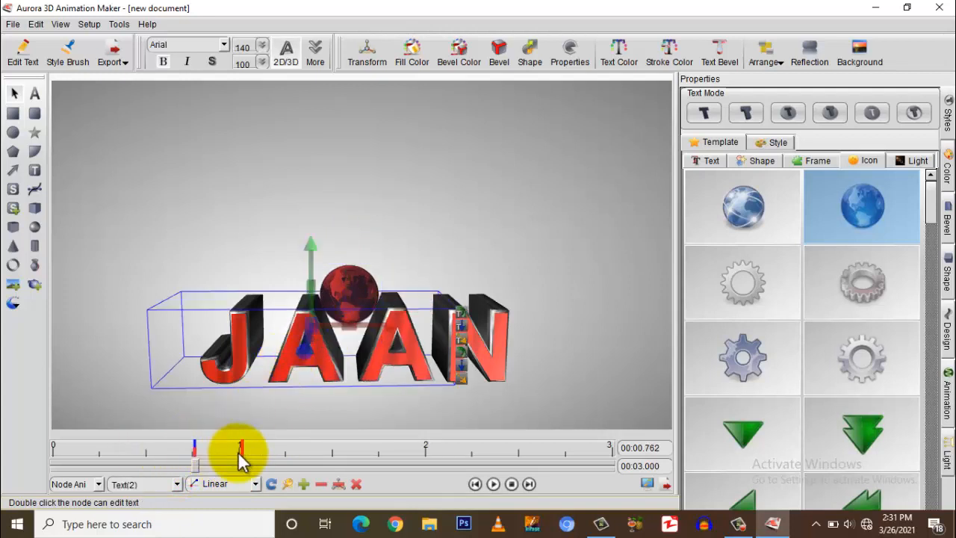
left_click(376, 365)
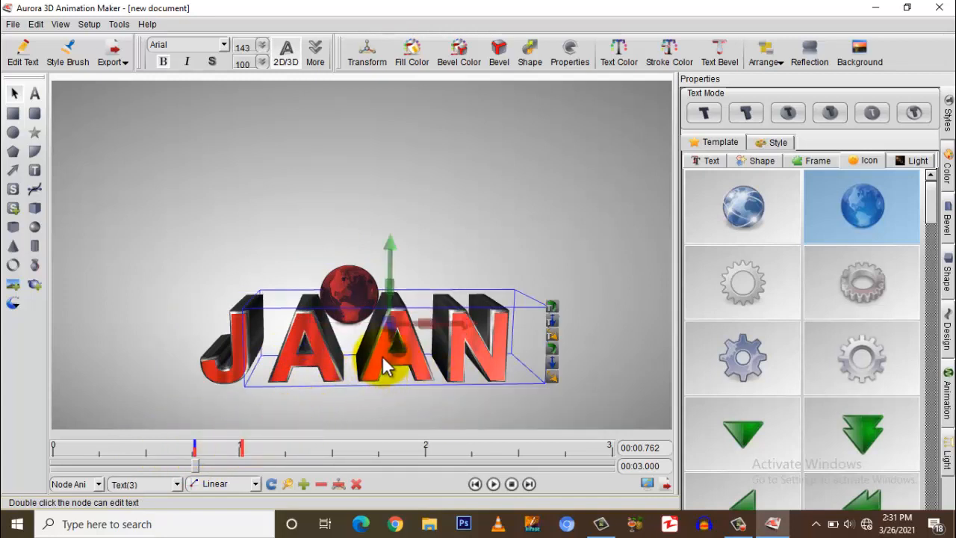
left_click(241, 447)
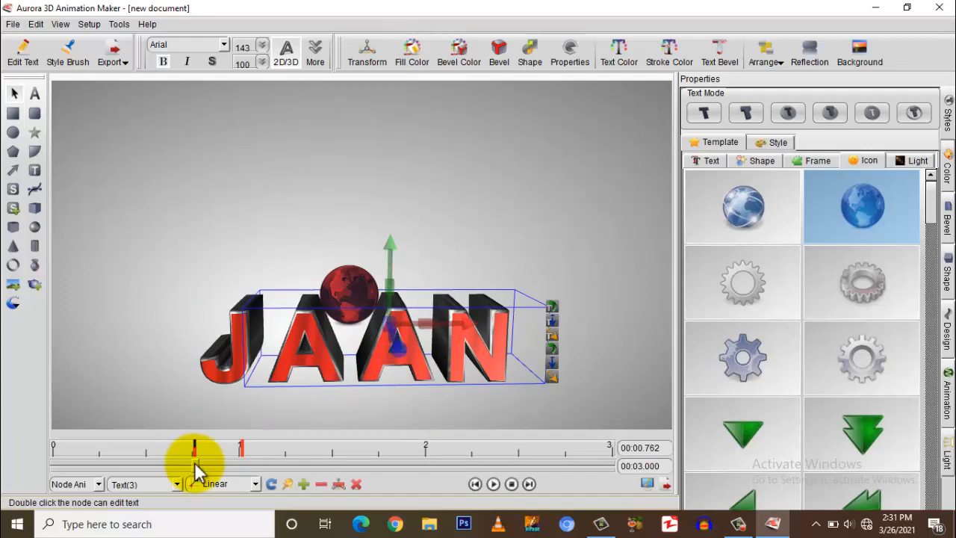
left_click_drag(194, 461, 41, 457)
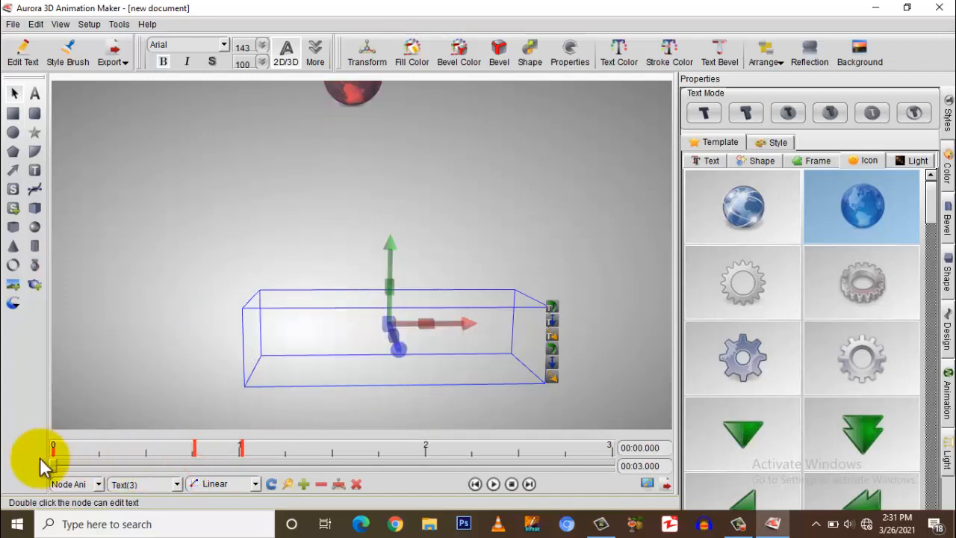
left_click(494, 484)
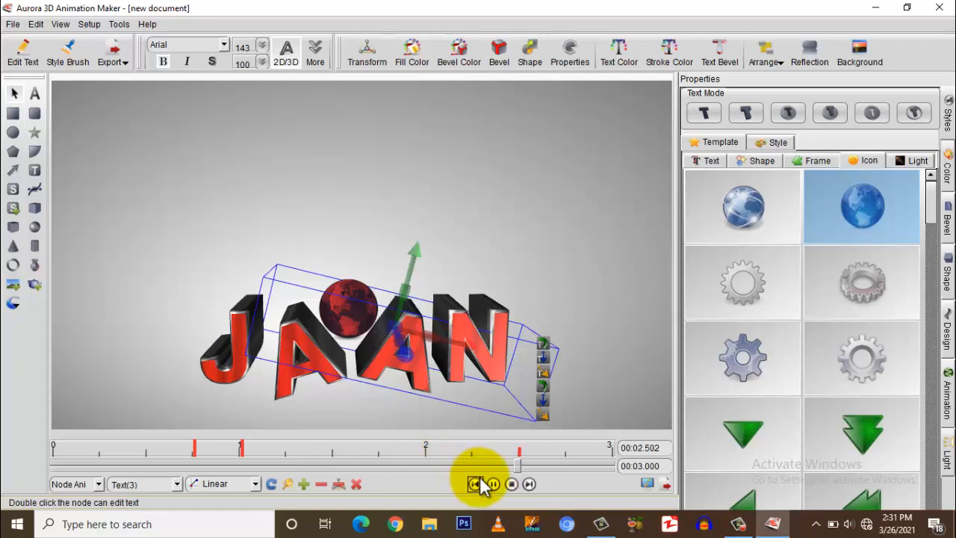
left_click_drag(625, 453, 251, 478)
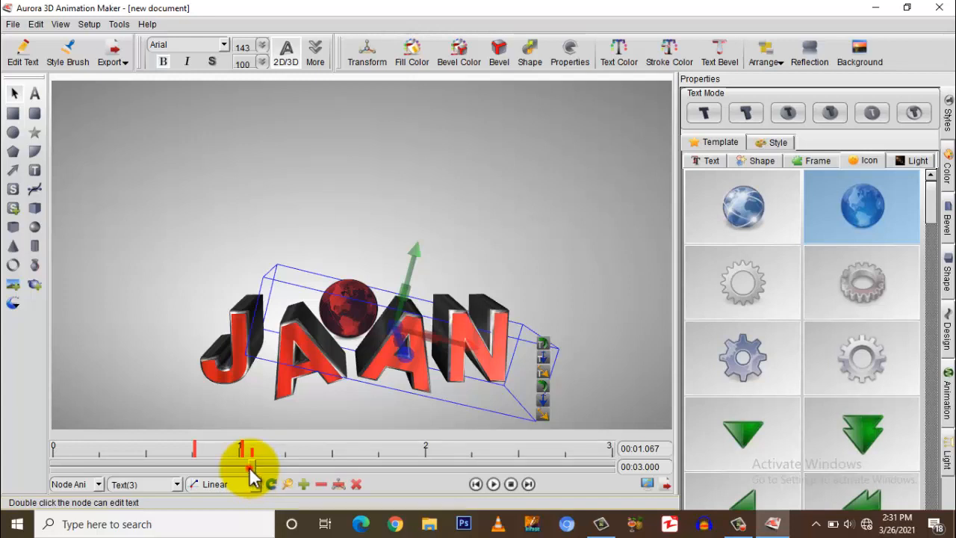
mouse_move(257, 467)
left_mouse_down()
mouse_move(233, 469)
mouse_move(251, 466)
left_mouse_up()
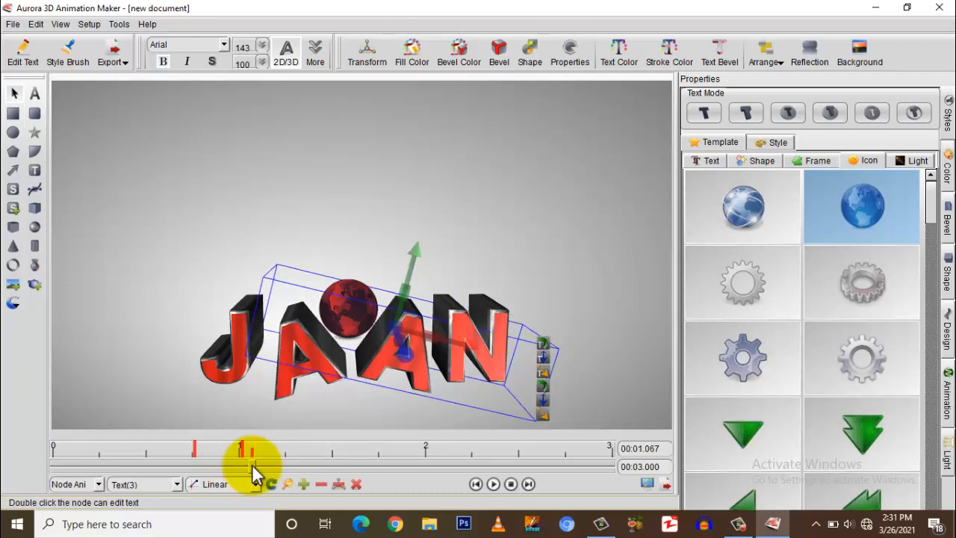
mouse_move(248, 465)
left_mouse_down()
mouse_move(233, 464)
mouse_move(249, 462)
left_mouse_up()
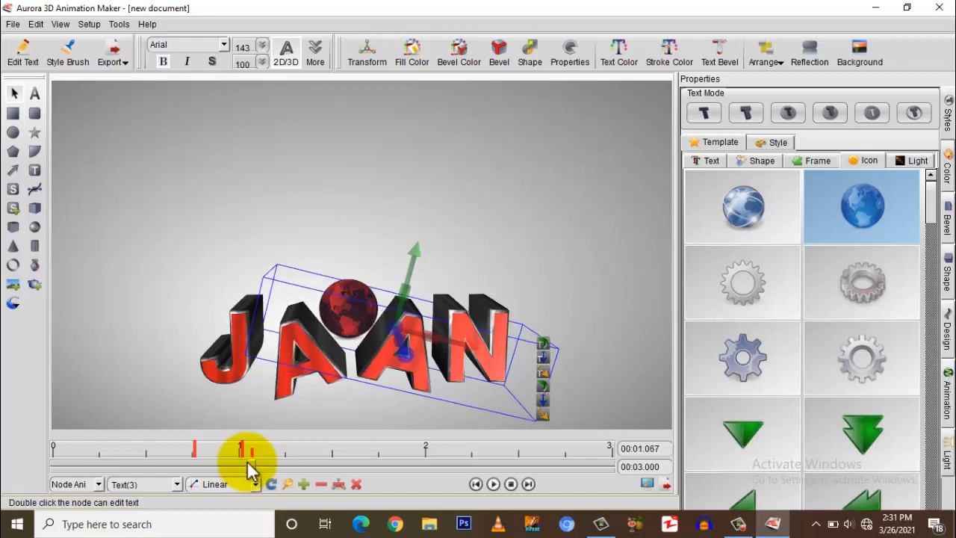
left_click(239, 379)
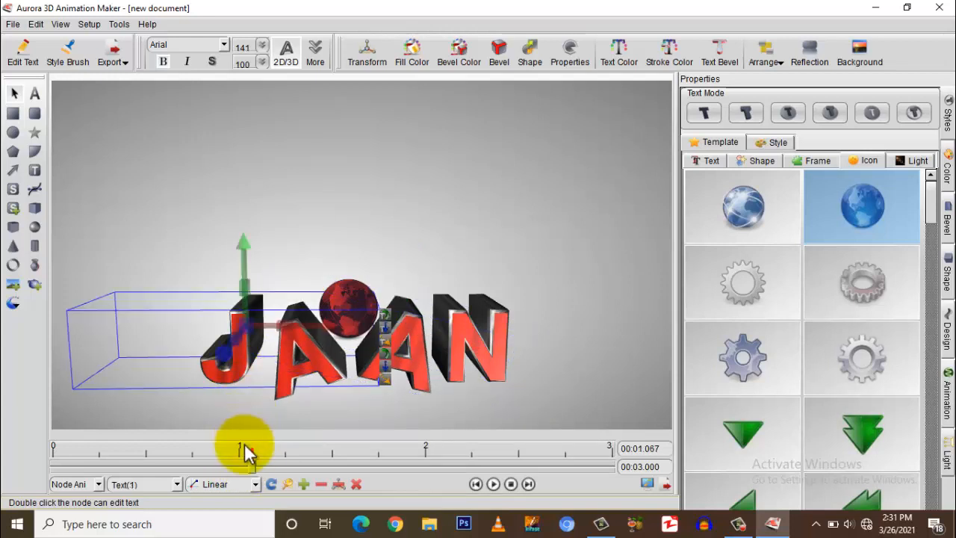
left_click(304, 484)
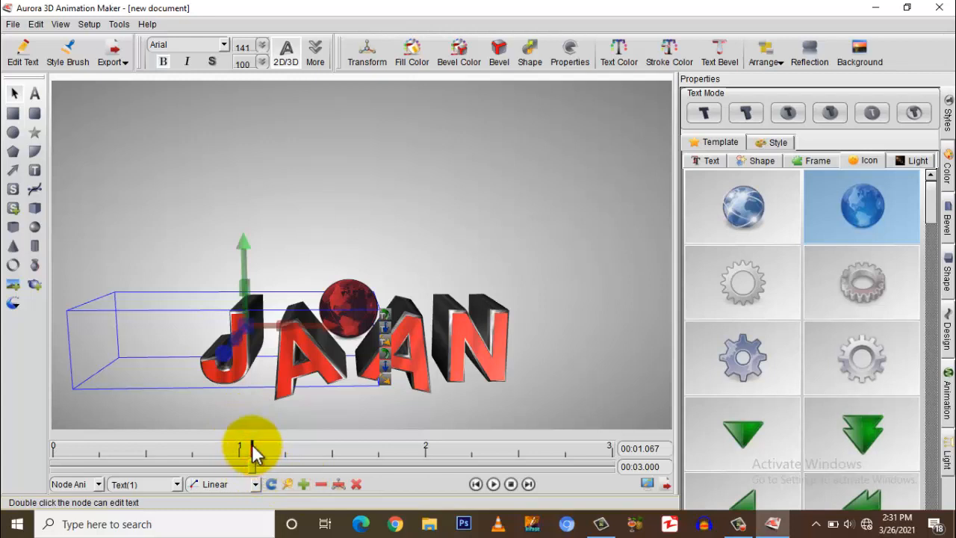
right_click(251, 448)
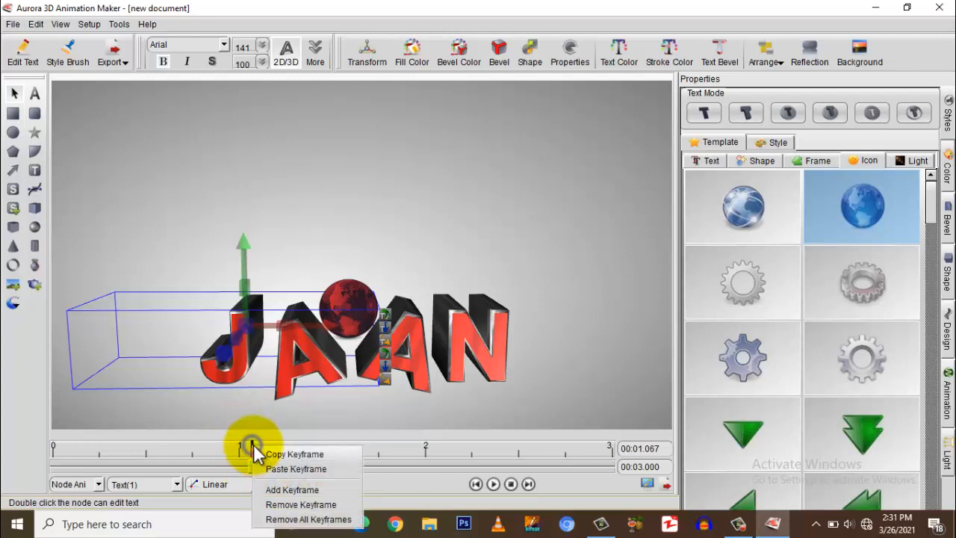
left_click(275, 505)
Step: Keyframe the letter J upright at 1.016 s and tipped counterclockwise onto its side about its Z axis at 1.220 s
mouse_move(249, 474)
left_mouse_down()
mouse_move(196, 470)
mouse_move(246, 472)
left_mouse_up()
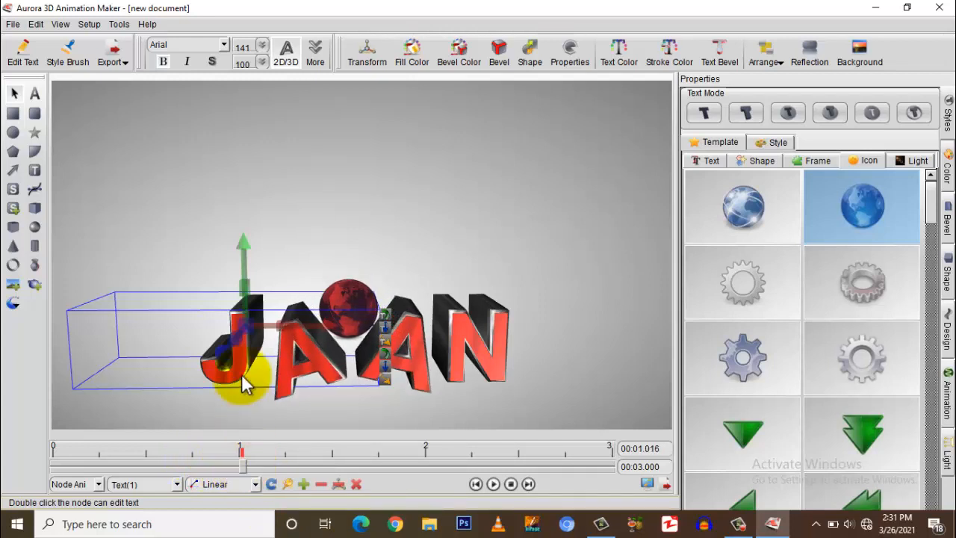
left_click(303, 484)
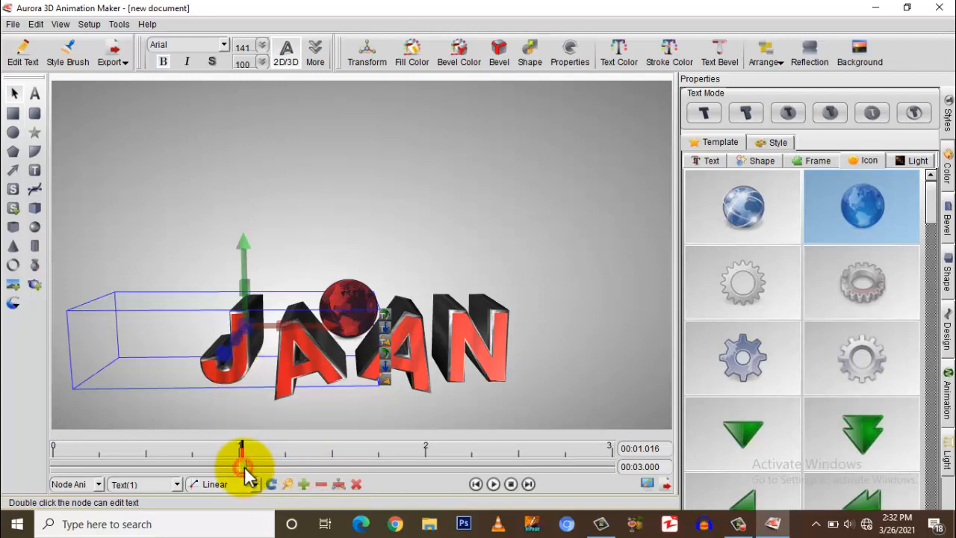
left_click_drag(244, 469, 282, 468)
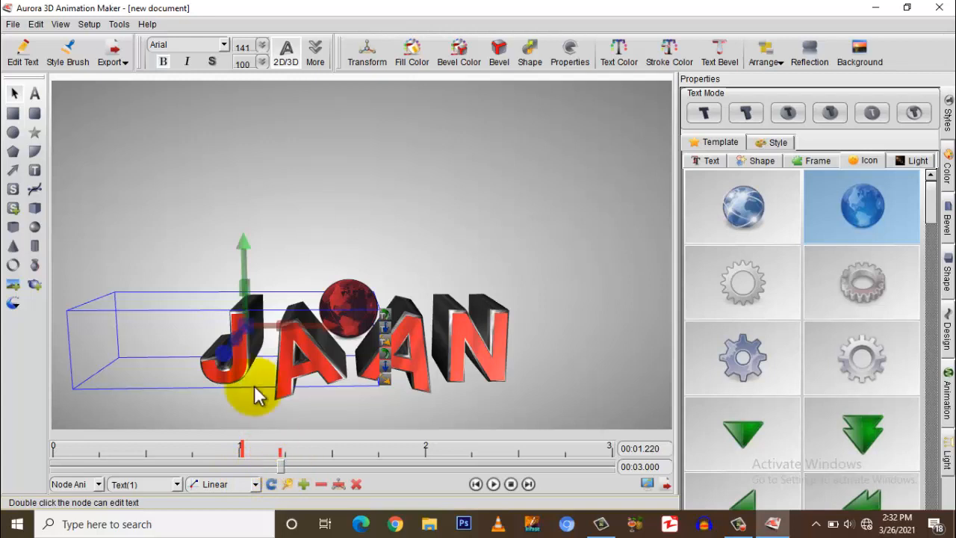
left_click_drag(234, 341, 385, 370)
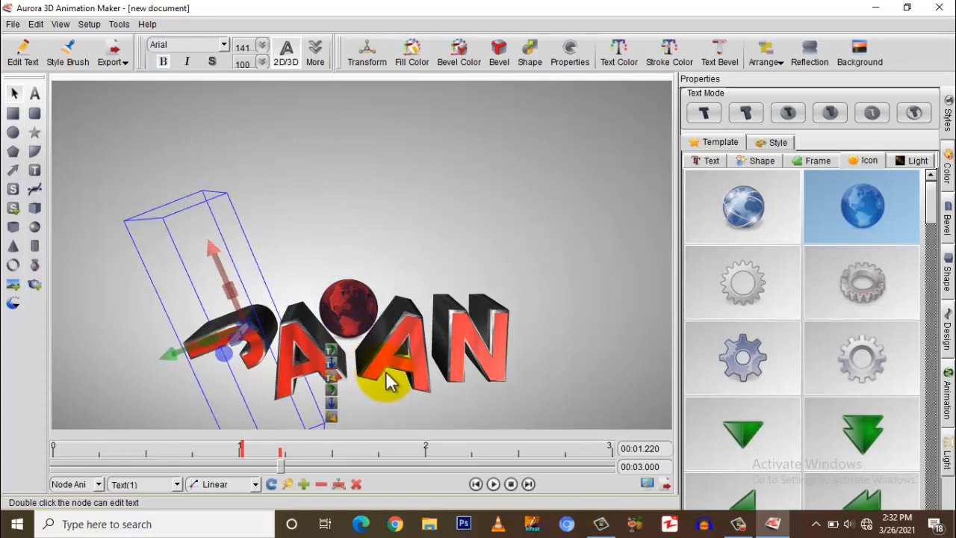
left_click(305, 484)
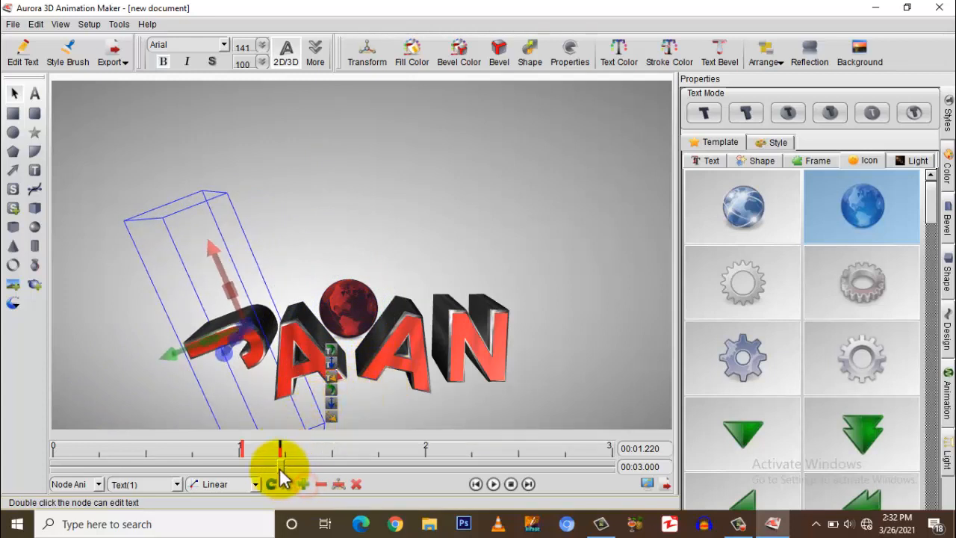
Step: Keyframe the letter N in its upright position at 1.016 s
left_click_drag(280, 466, 241, 476)
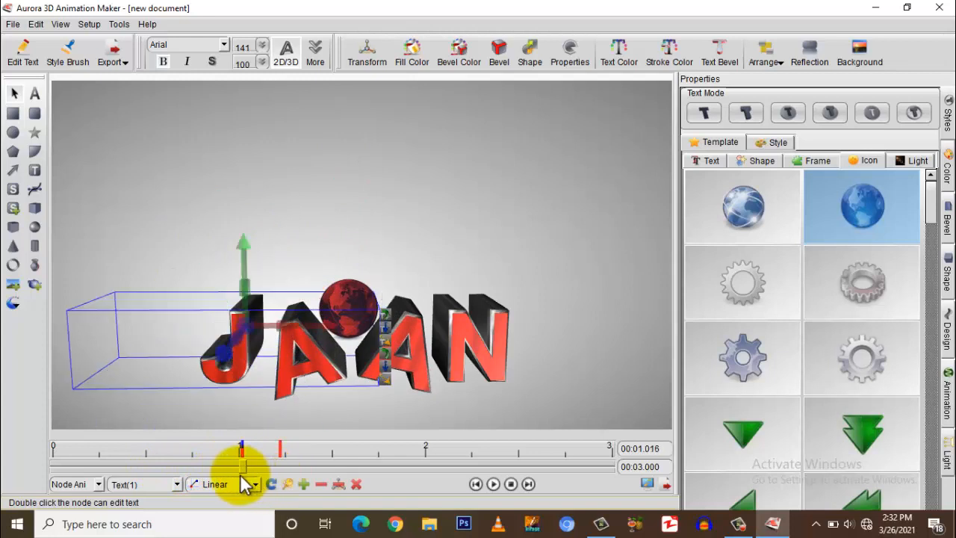
left_click(498, 366)
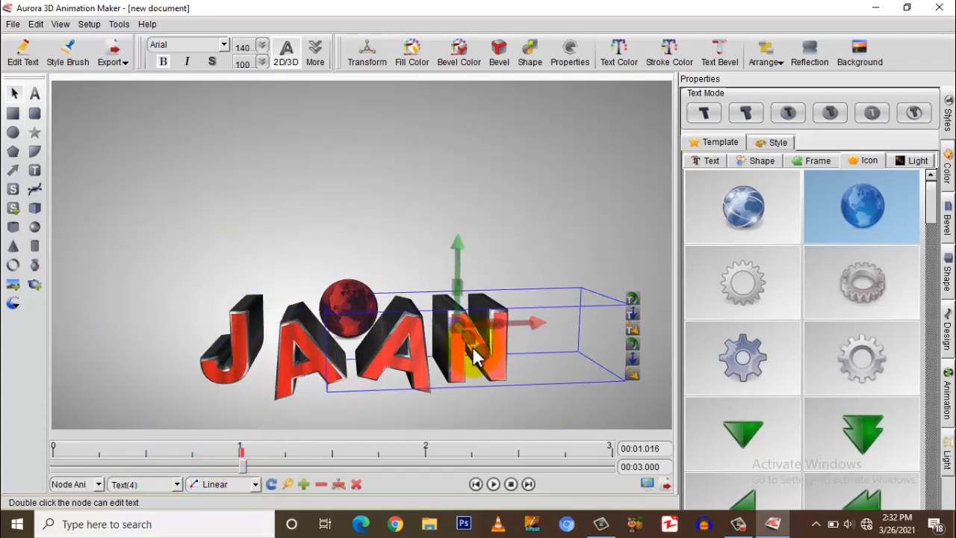
left_click_drag(473, 355, 473, 357)
left_click(242, 463)
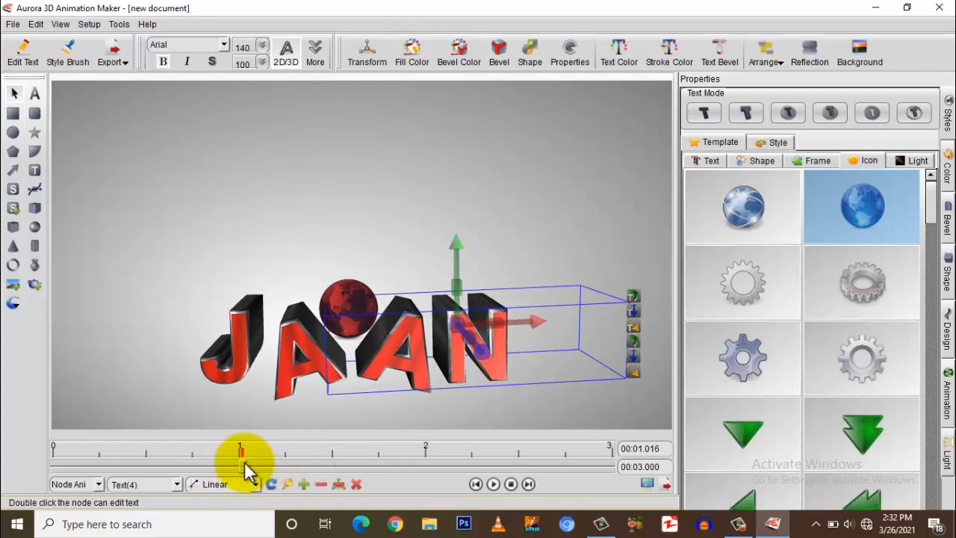
left_click_drag(248, 463, 242, 464)
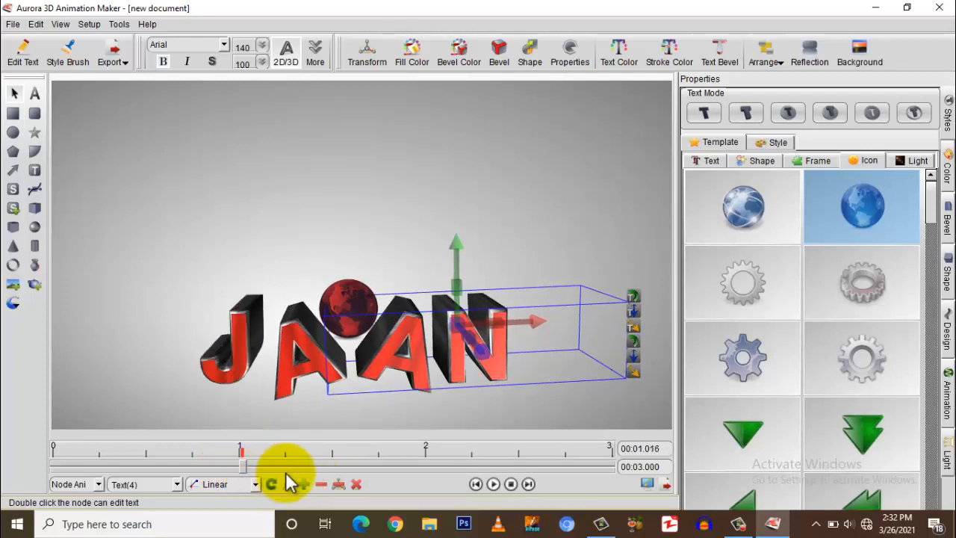
left_click(304, 484)
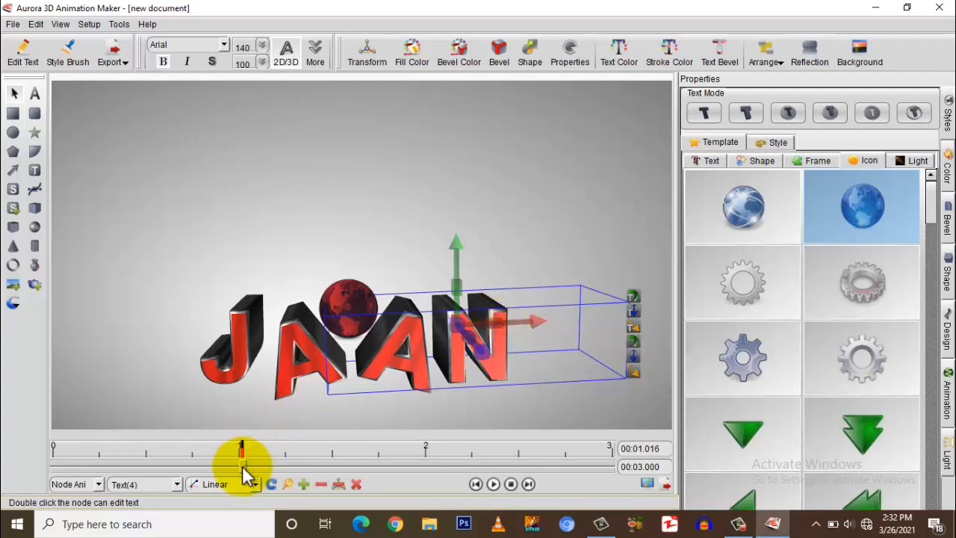
Step: Rotate the N a quarter turn clockwise about its Z axis and keyframe it at 1.271 s
mouse_move(245, 469)
left_mouse_down()
mouse_move(291, 468)
mouse_move(242, 468)
left_mouse_up()
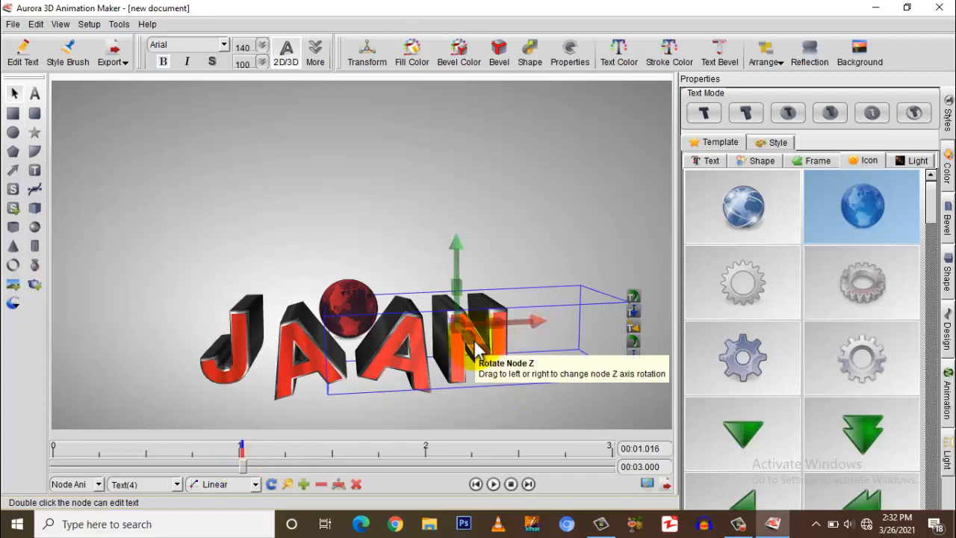
left_click_drag(475, 351, 352, 319)
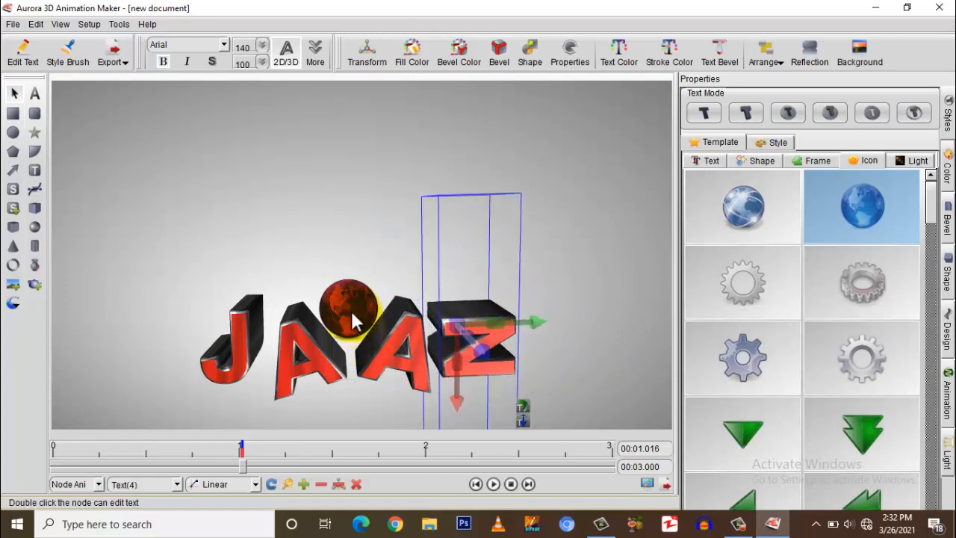
left_click_drag(251, 466, 293, 472)
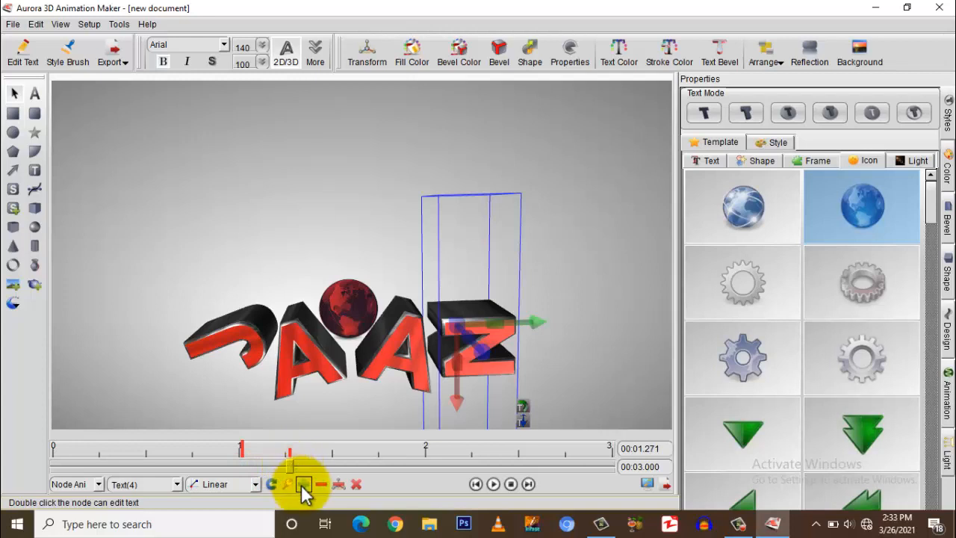
left_click(302, 485)
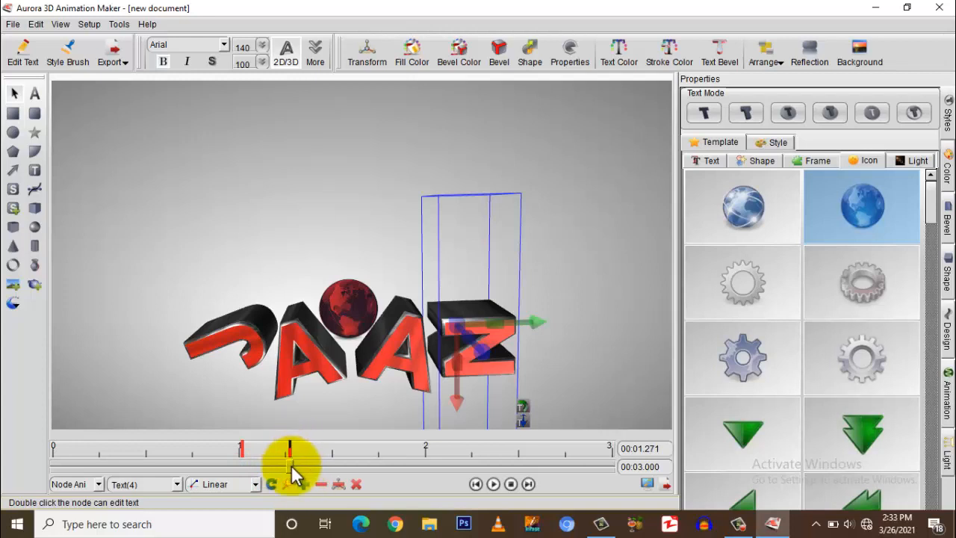
Step: Set the total animation length to 7 s and scale the existing keyframes to the new duration
left_click_drag(292, 465, 83, 465)
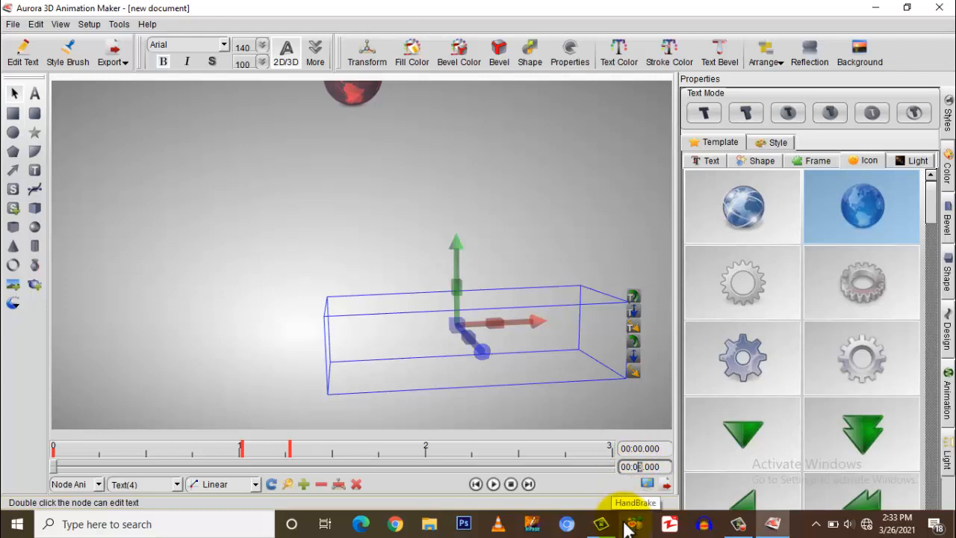
key("Return")
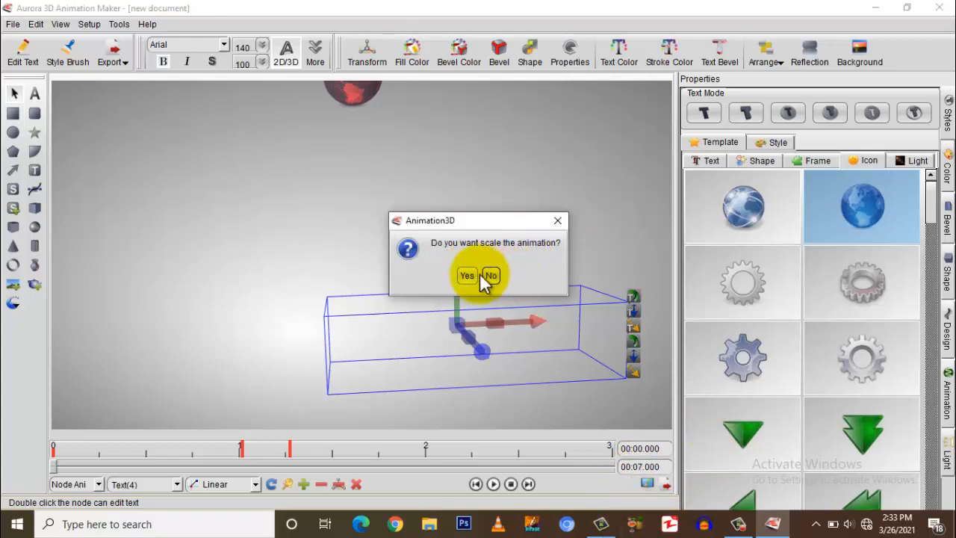
left_click(465, 275)
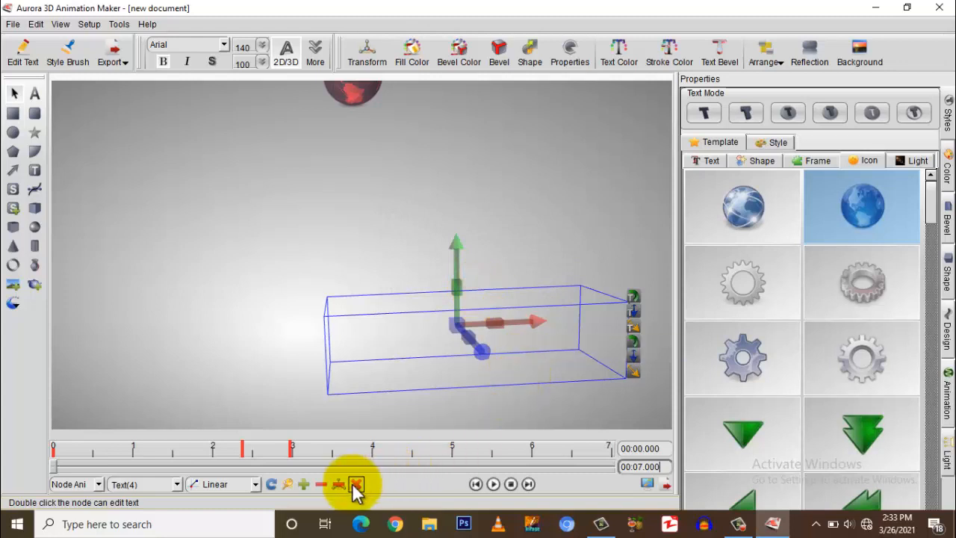
Step: Play back the lengthened animation to check the globe's drop and the falling letters, and return to about 1.8 s
left_click(494, 485)
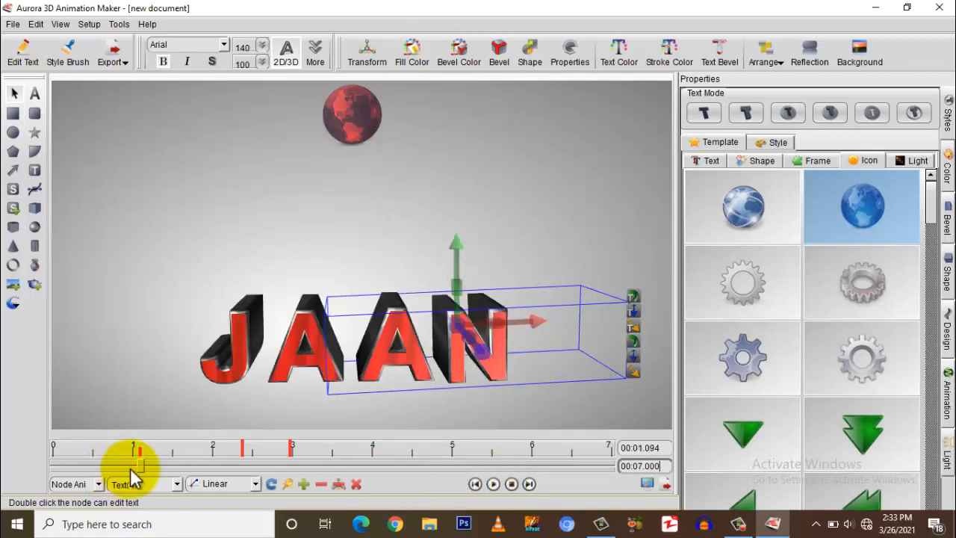
left_click_drag(139, 465, 117, 472)
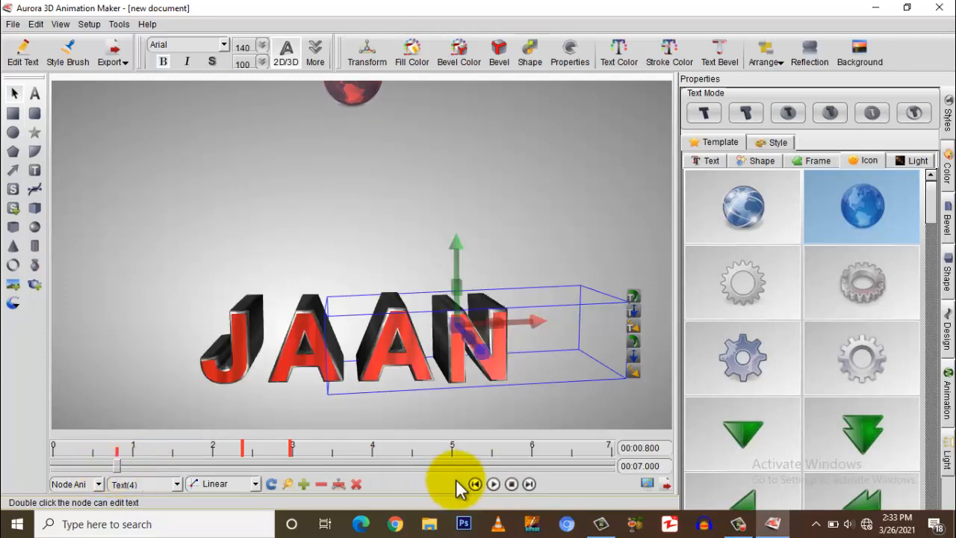
left_click(494, 484)
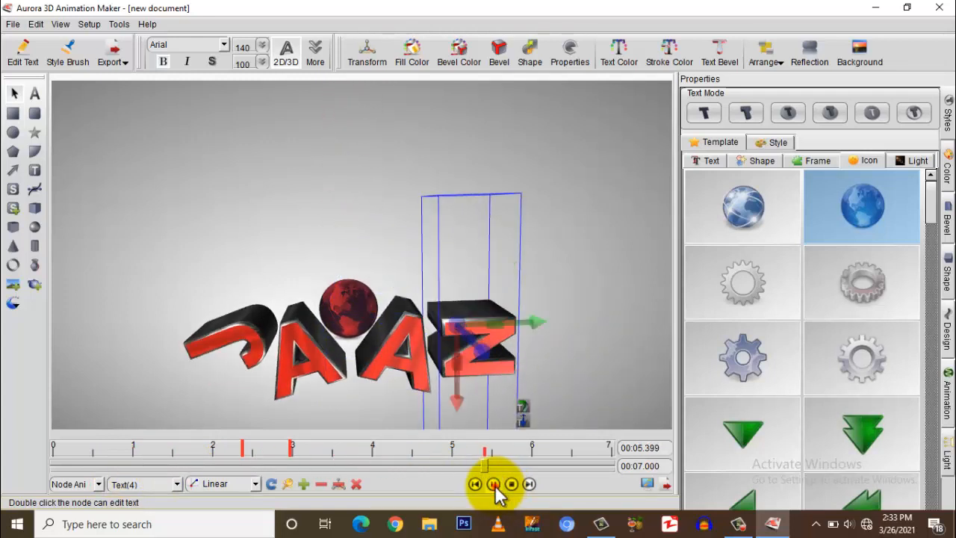
left_click(493, 484)
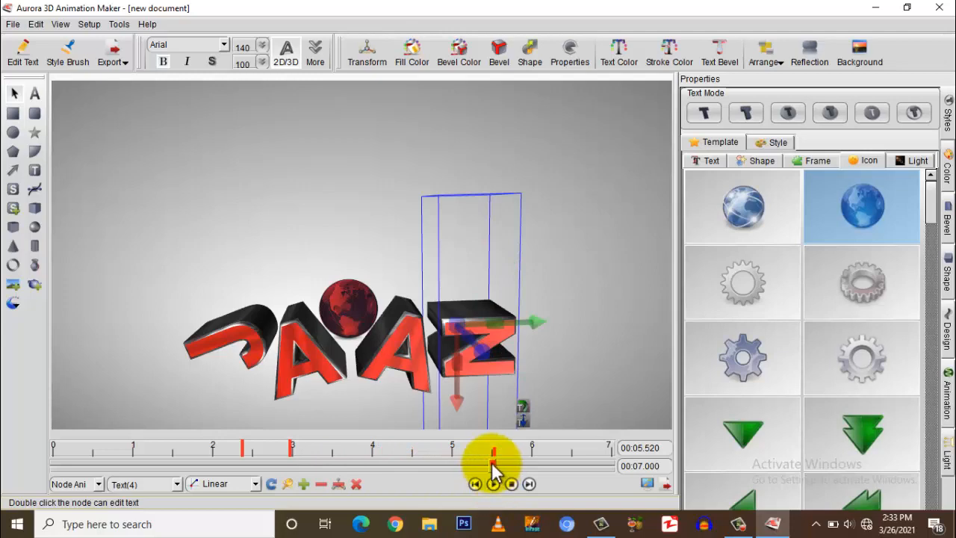
left_click_drag(489, 455, 192, 484)
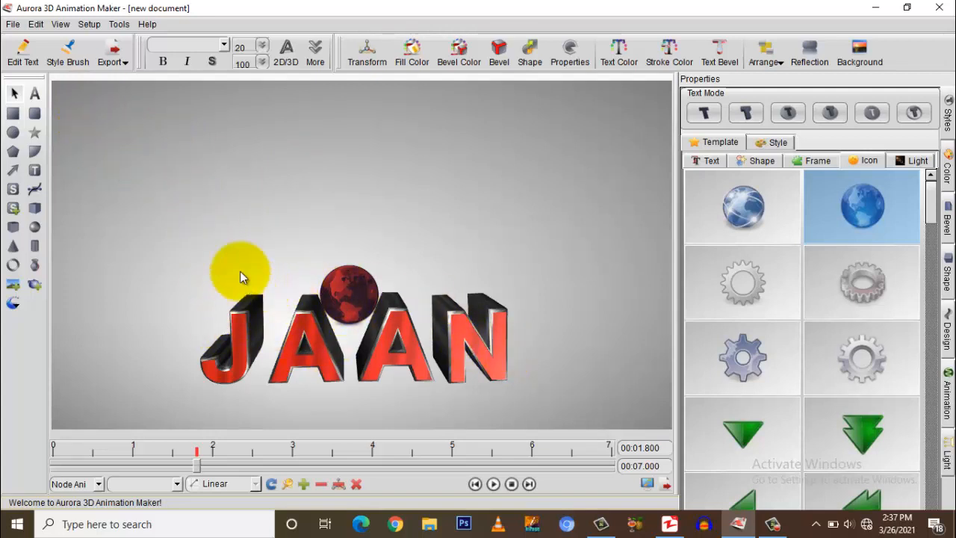
Step: Export the animation as an uncompressed video named ANIMATION, using hardware antialiasing that makes screengrabs
left_click(14, 25)
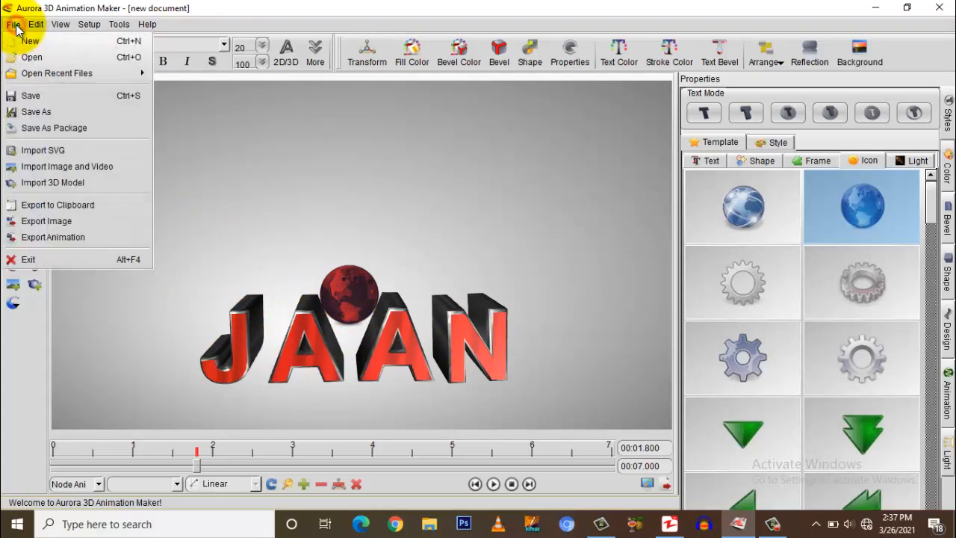
left_click(46, 237)
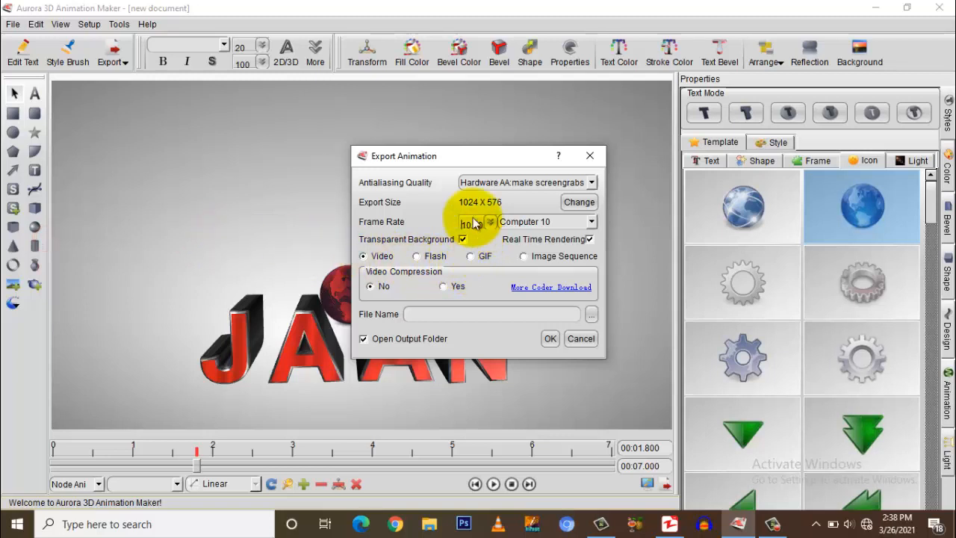
left_click(520, 185)
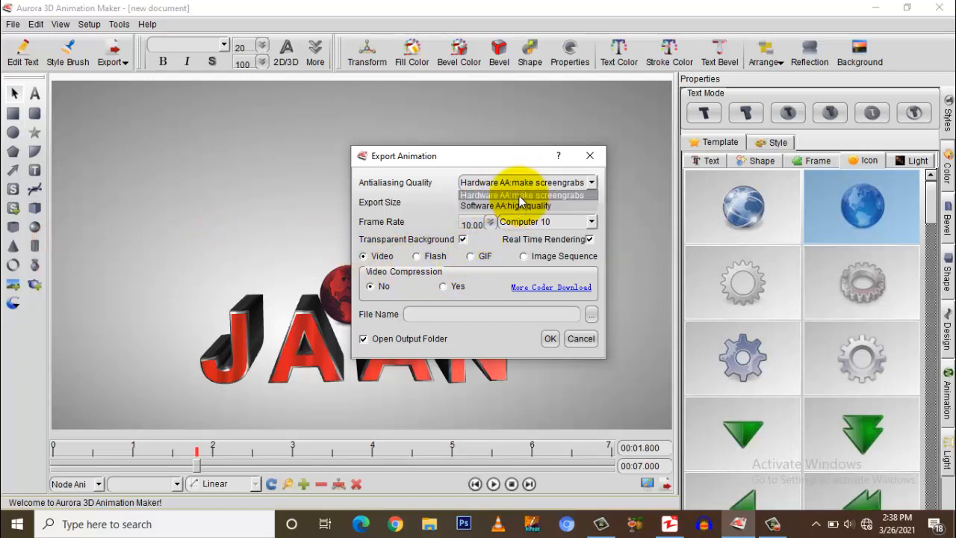
left_click(520, 196)
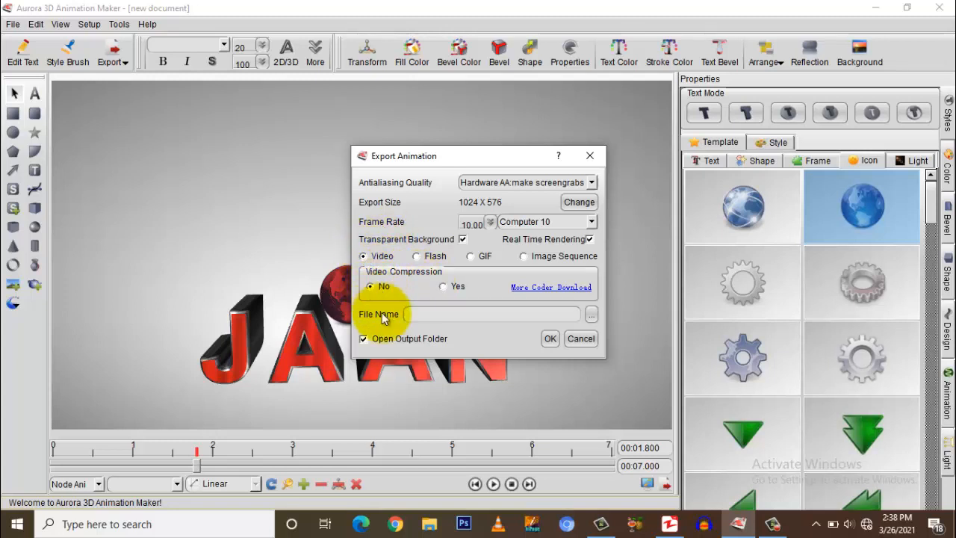
left_click(431, 312)
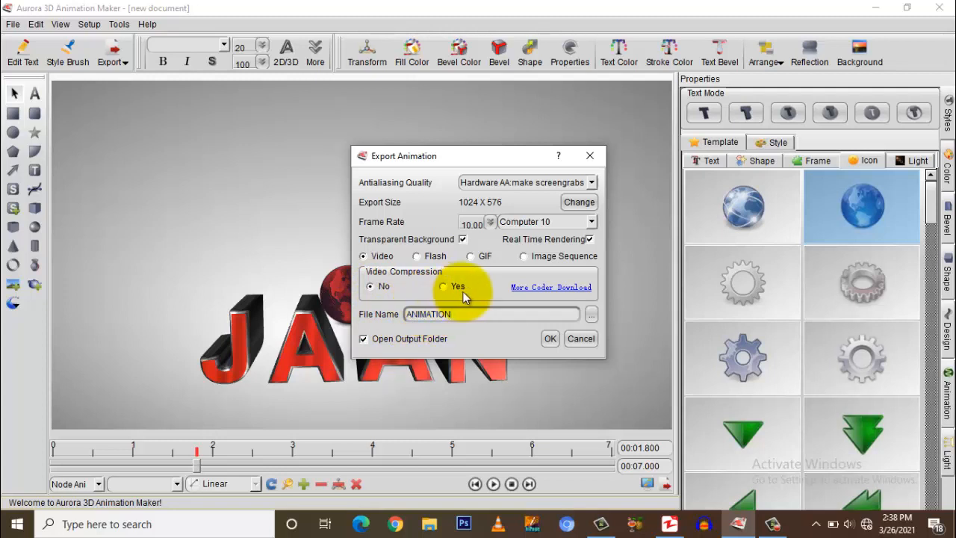
left_click(549, 339)
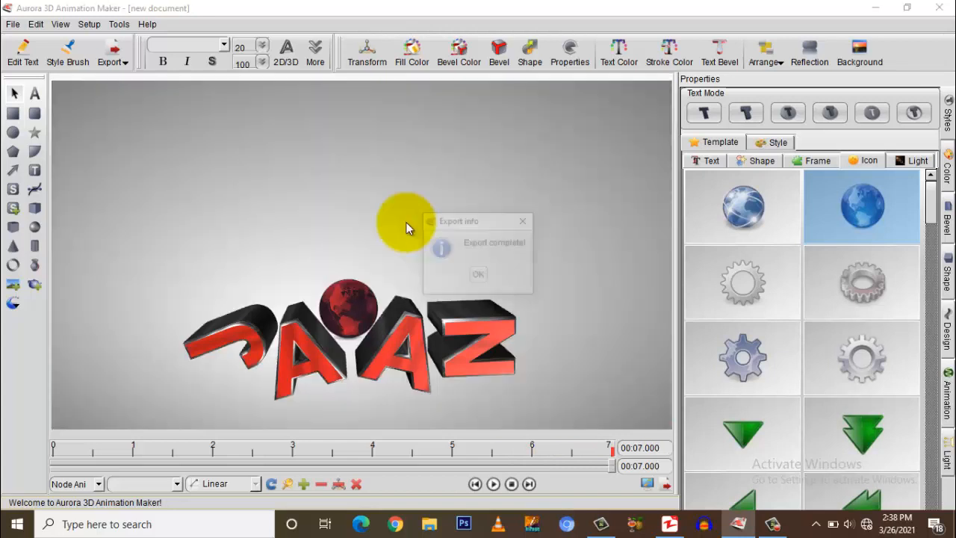
left_click(478, 277)
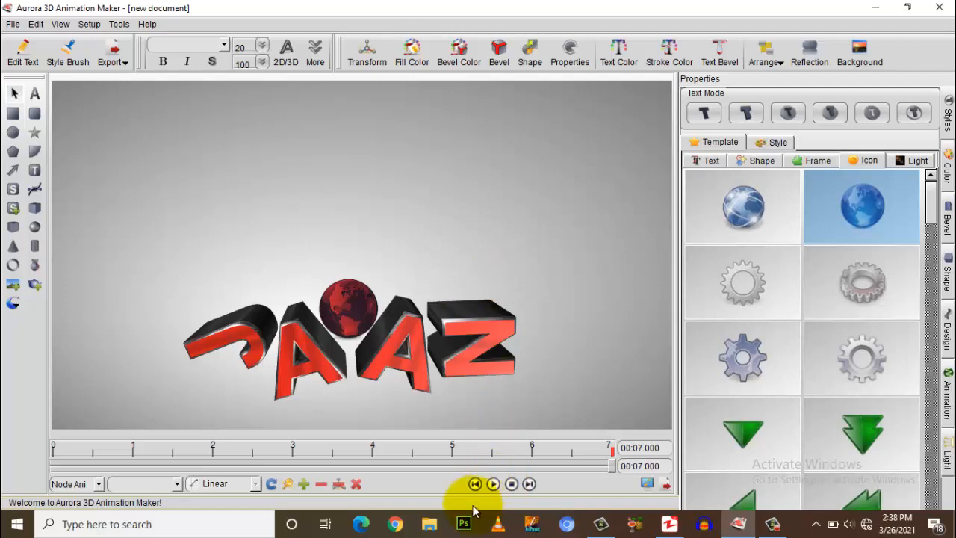
Step: Switch to File Explorer, open ANIMATION.avi from Public Desktop in VLC media player, and replay it from the beginning, pausing at about 3 s
left_click(433, 525)
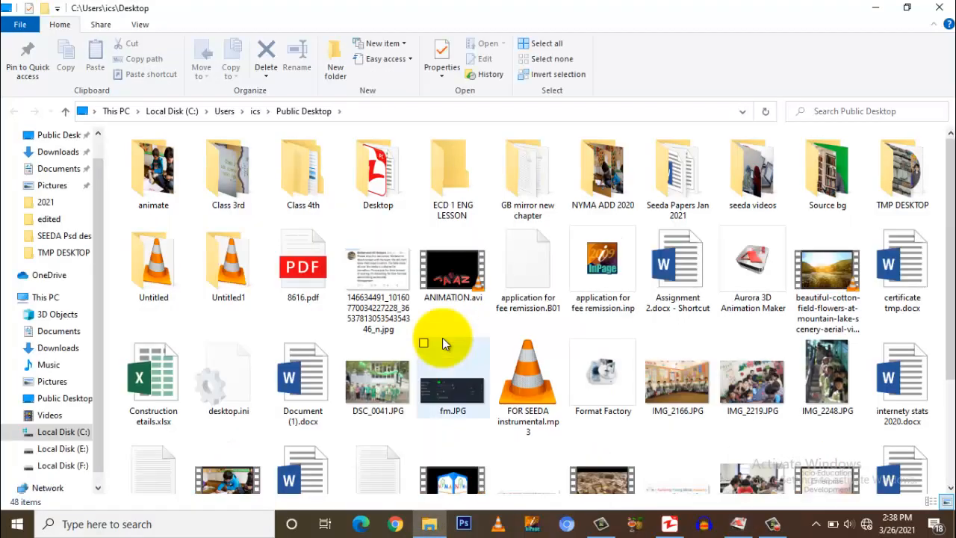
left_click(62, 139)
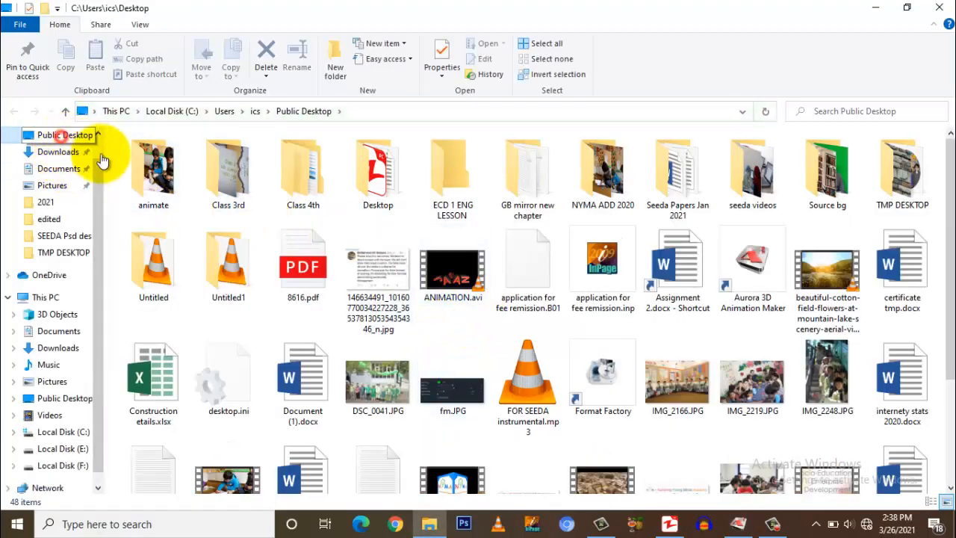
left_click(670, 333)
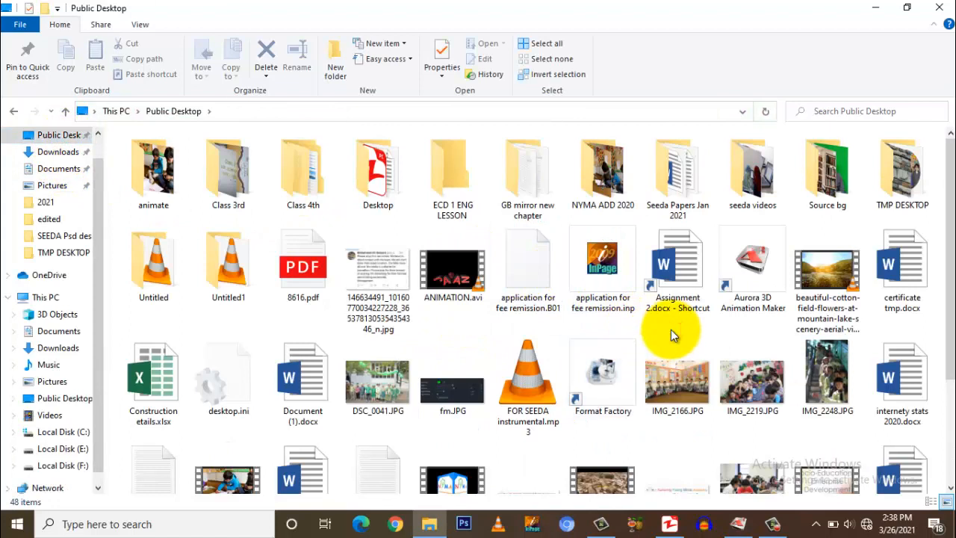
left_click(453, 270)
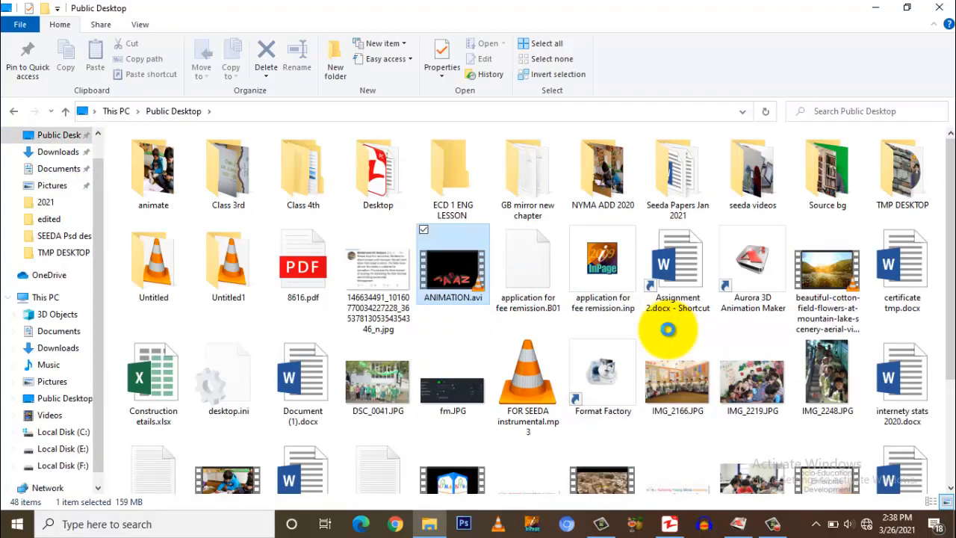
double_click(457, 270)
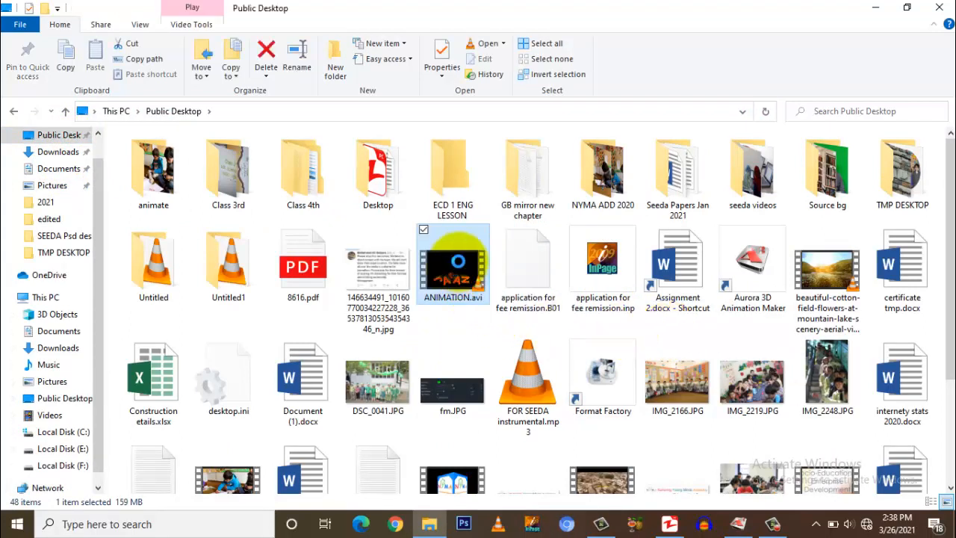
right_click(459, 262)
left_click(482, 137)
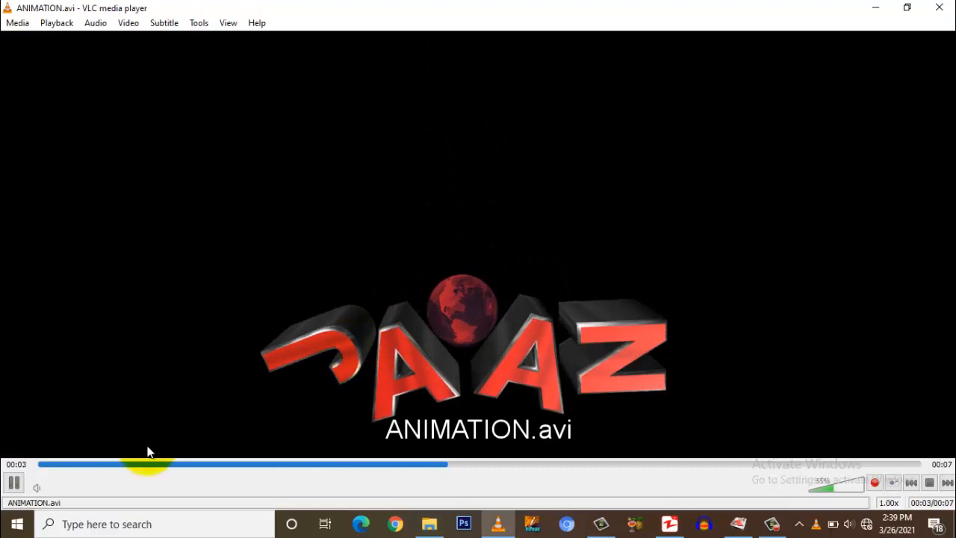
left_click(52, 464)
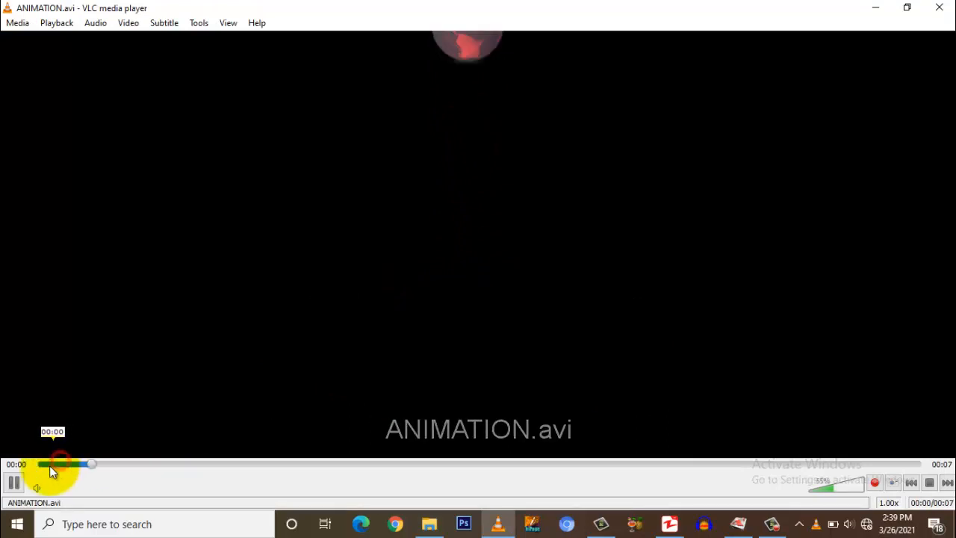
left_click(12, 484)
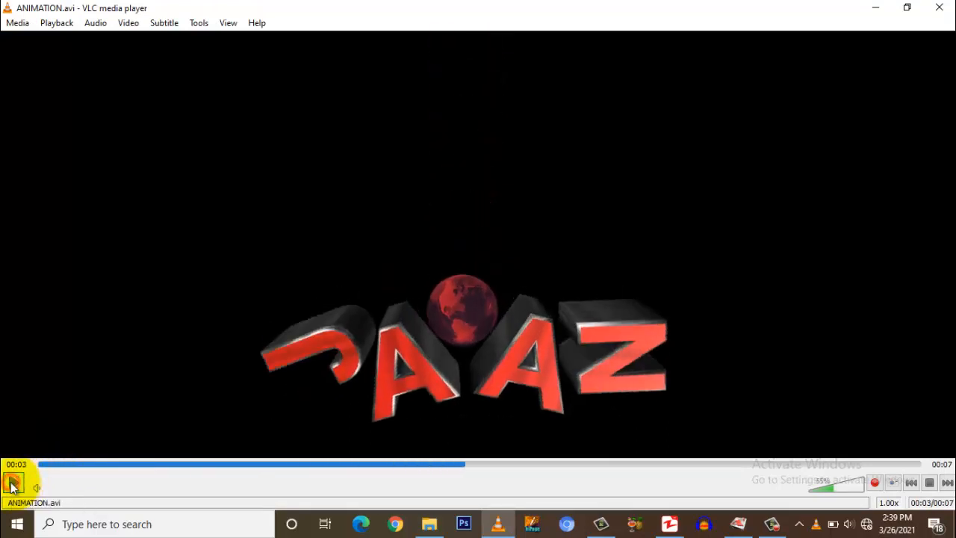